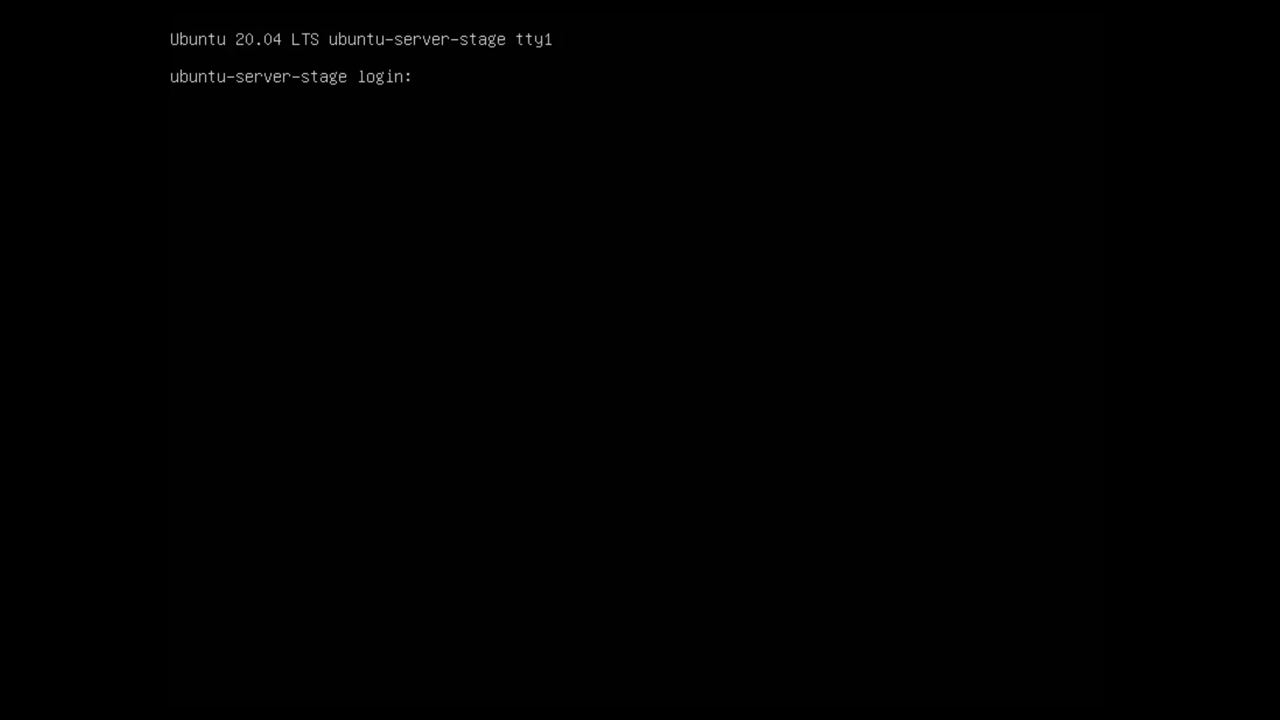
# Log in at the server console with the username and password, then enter the apt update-and-upgrade command.
pyautogui.write('thelinuxguy')
pyautogui.press('Return')
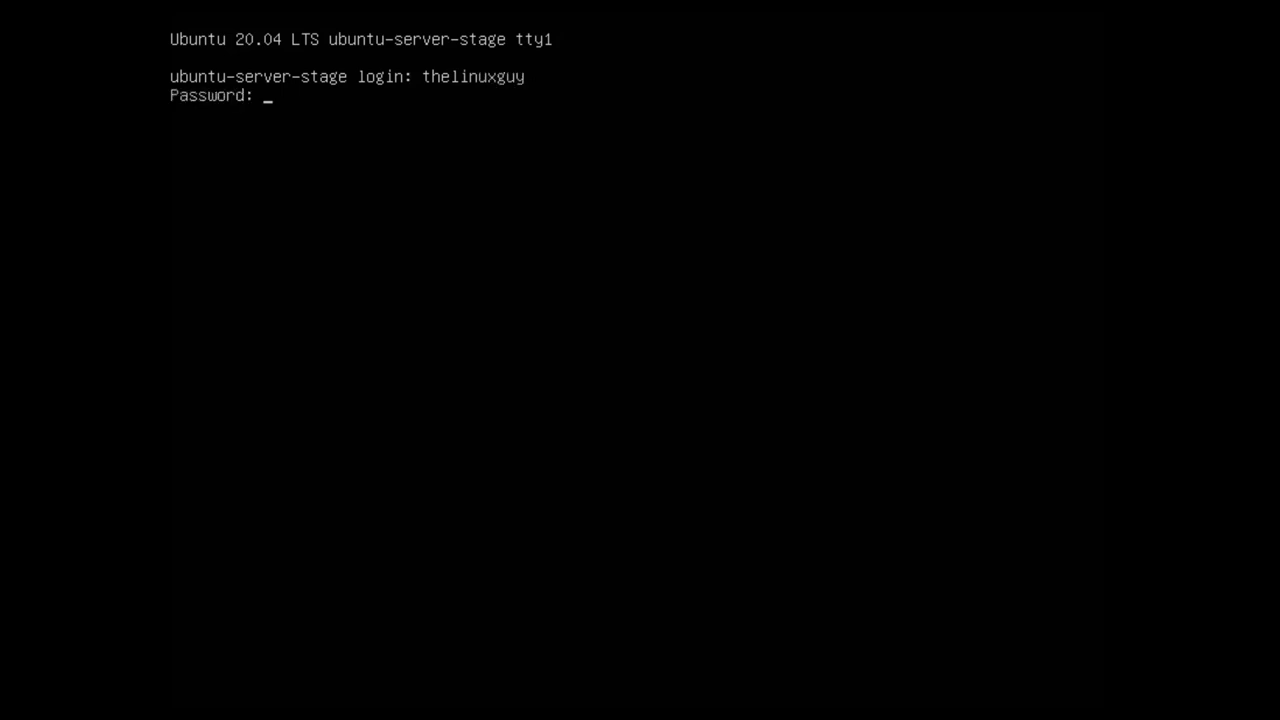
pyautogui.press('Return')
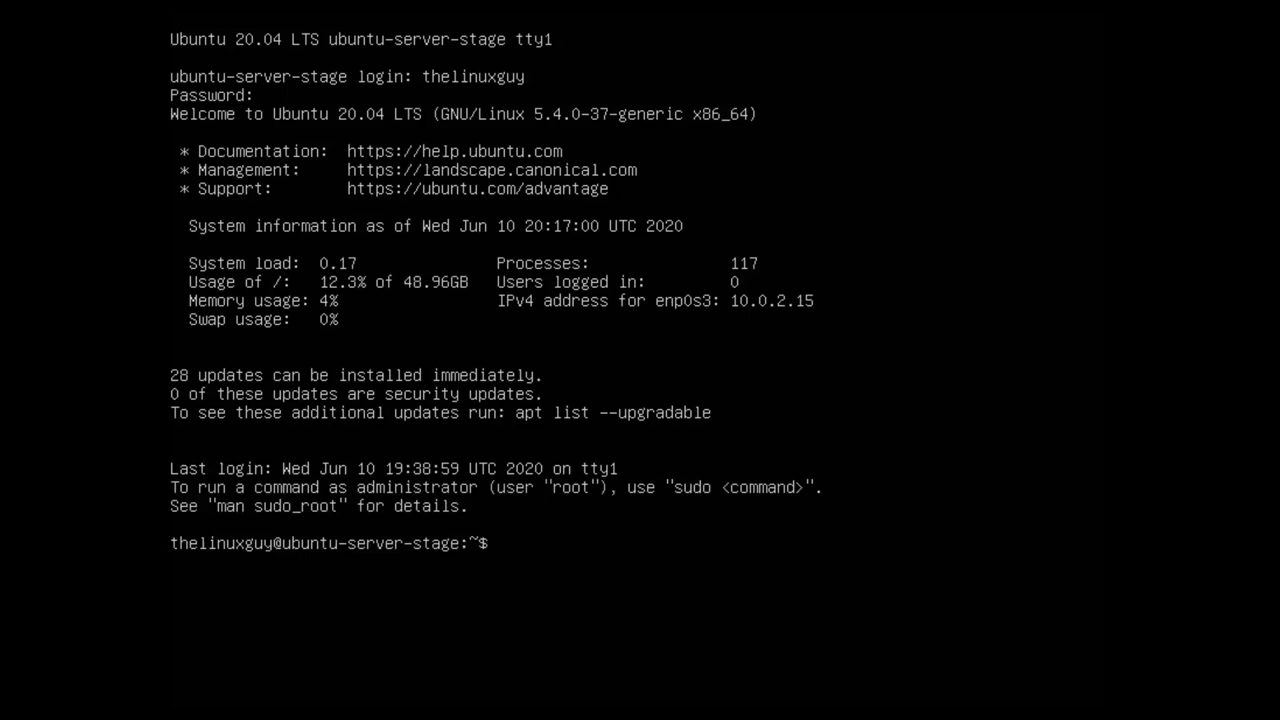
pyautogui.write('sudo apt update')
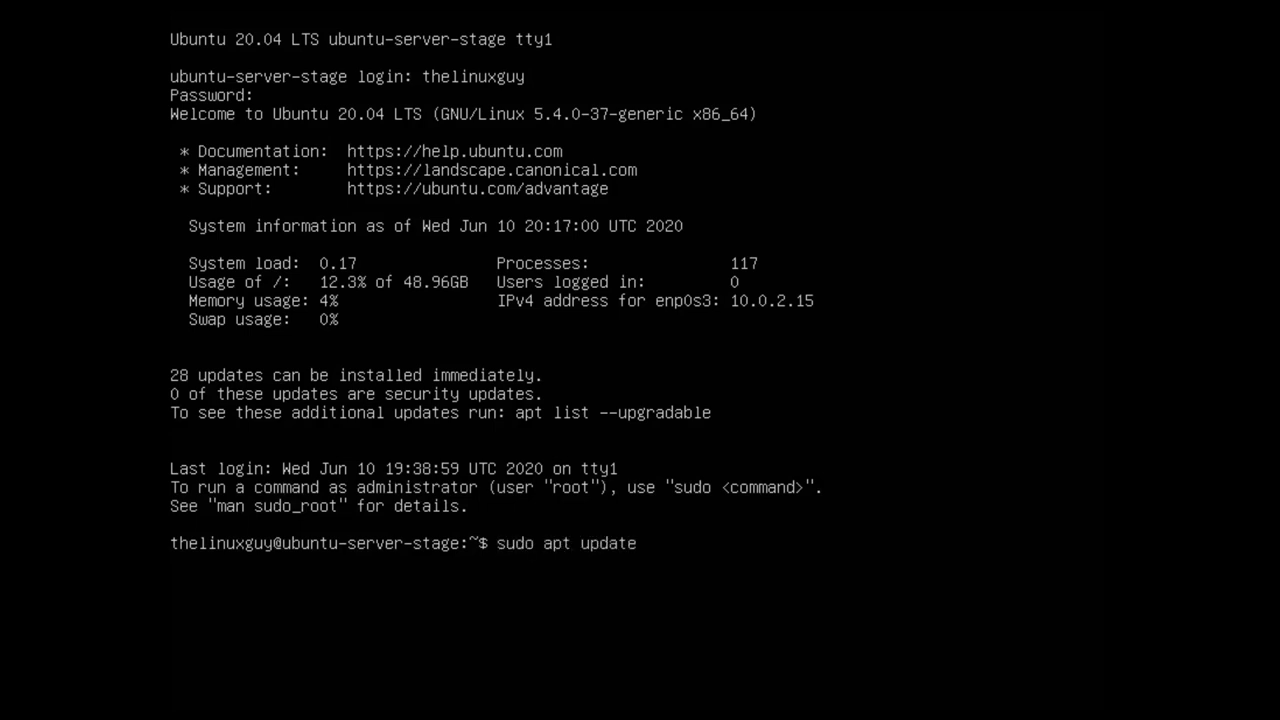
pyautogui.write(' && sudo apt u')
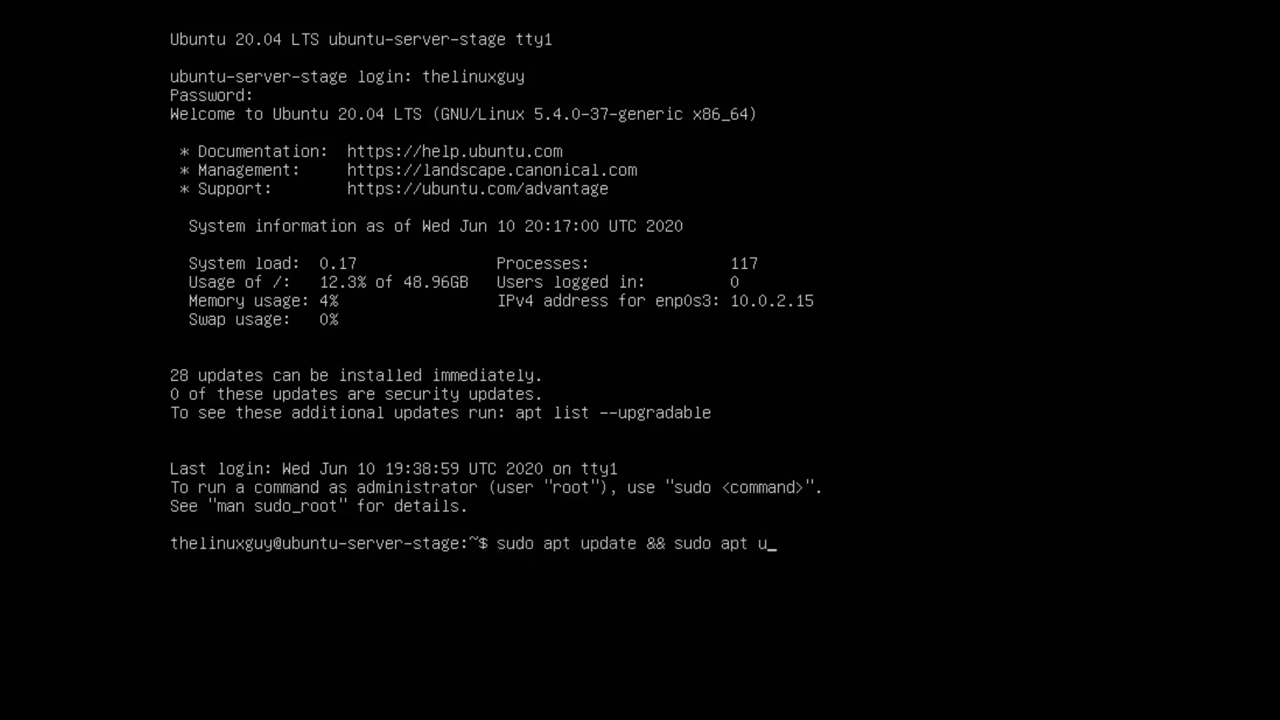
pyautogui.write('pgrade -y')
# Run 'sudo apt update && sudo apt upgrade -y' with the sudo password, then enter 'sudo apt install tasksel'.
pyautogui.press('Return')
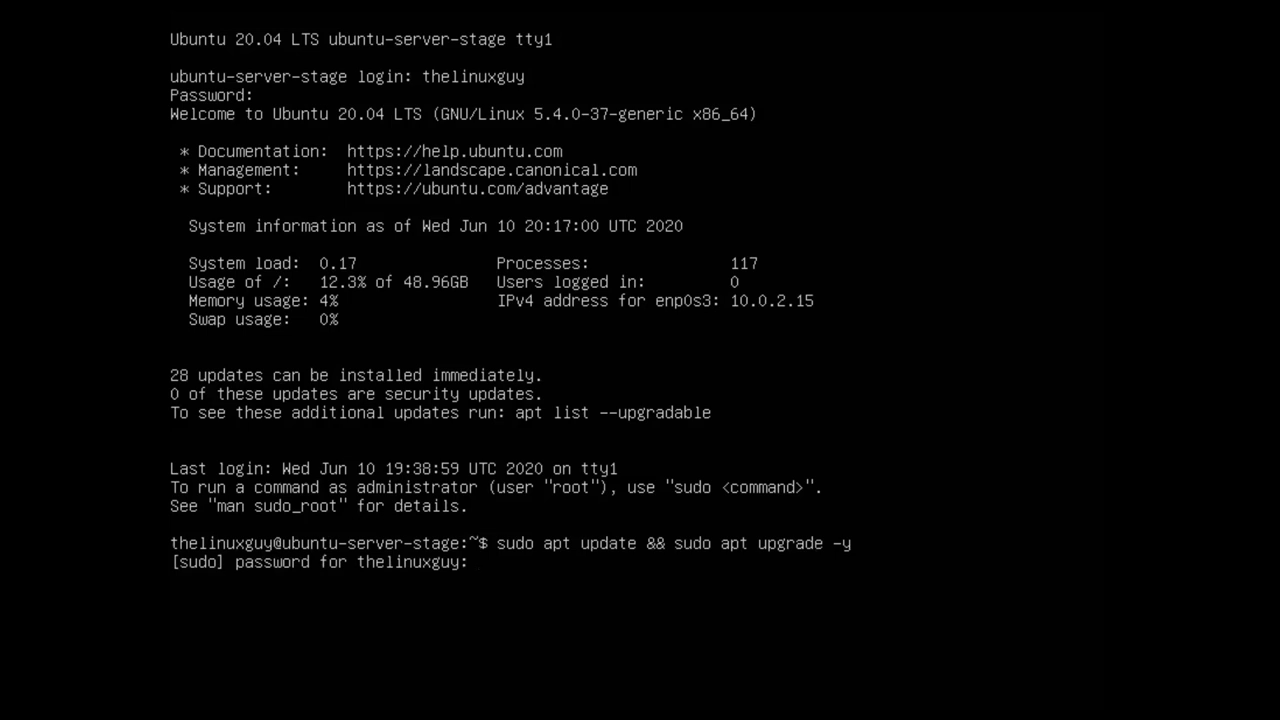
pyautogui.press('Return')
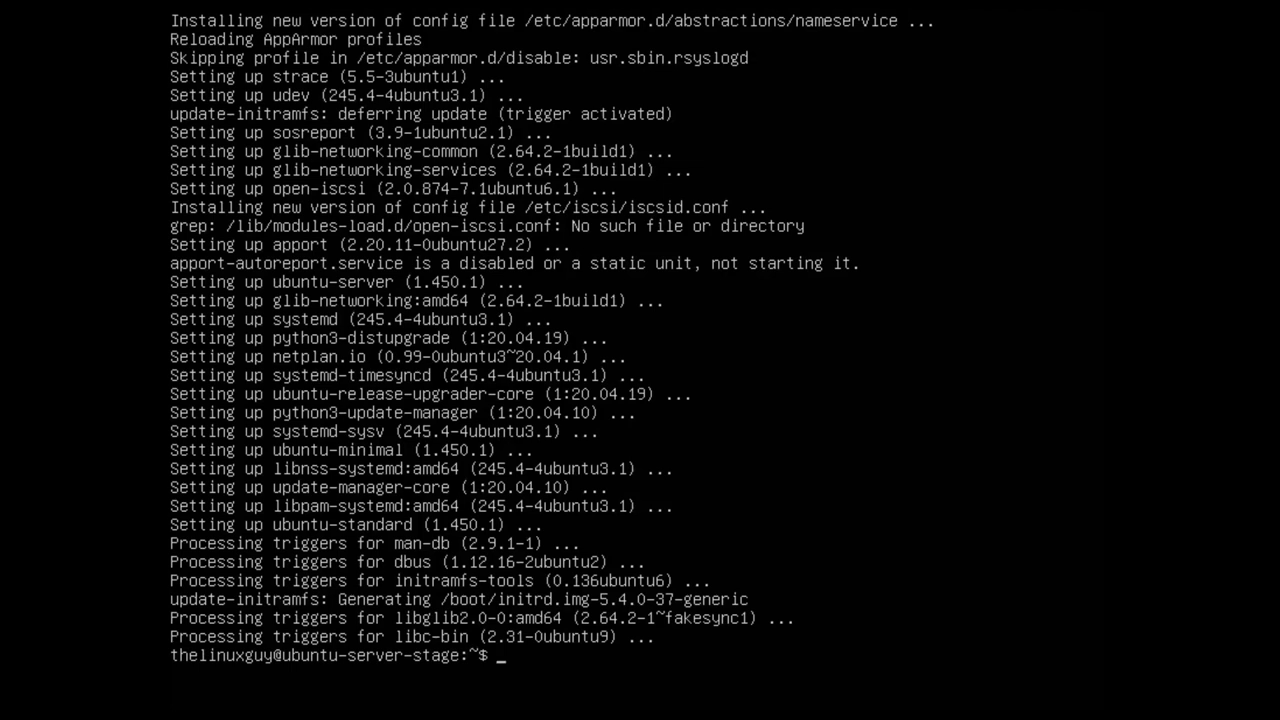
pyautogui.write('sudo apt install tasksel')
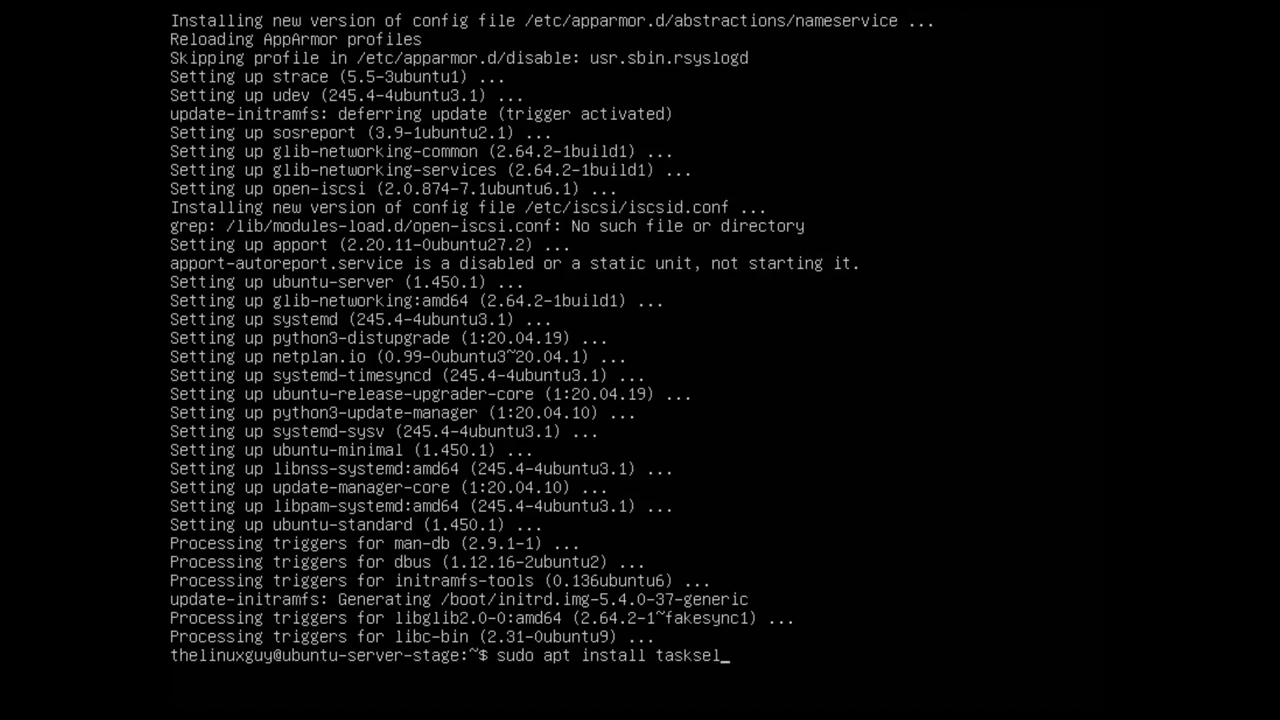
# Install tasksel and its dependencies by answering y, then enter 'sudo tasksel'.
pyautogui.press('Return')
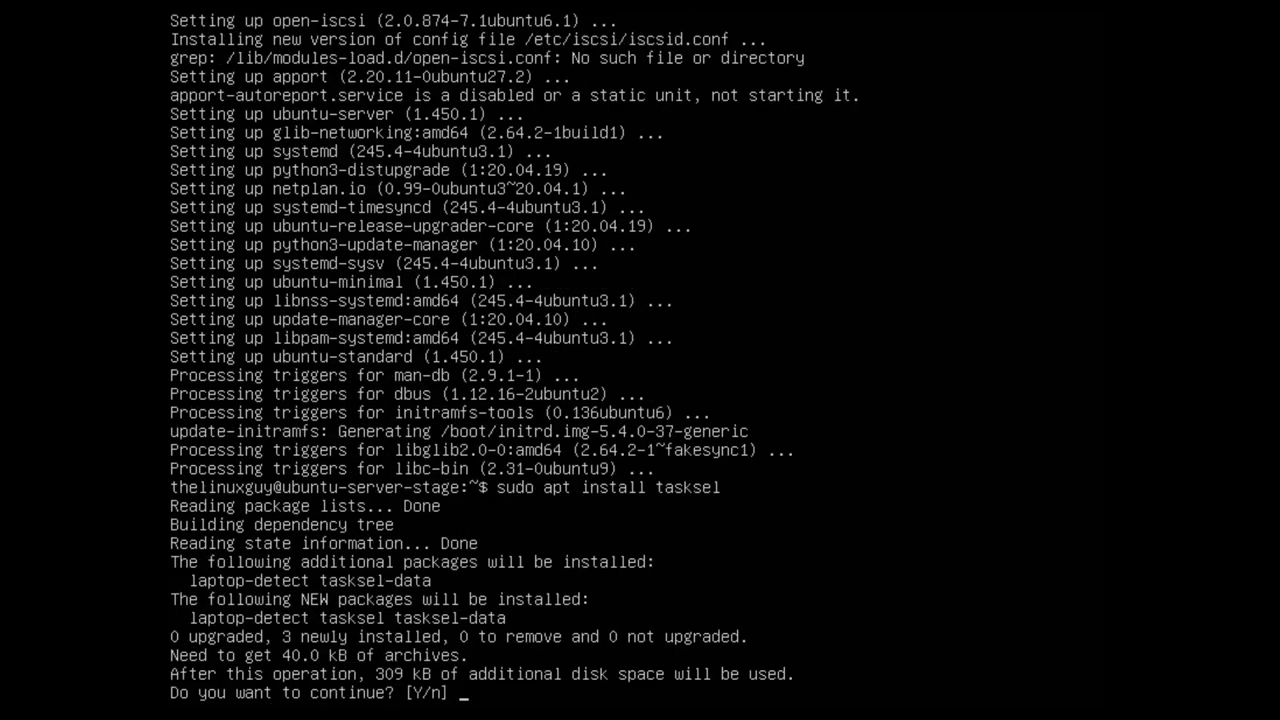
pyautogui.write('y')
pyautogui.press('Return')
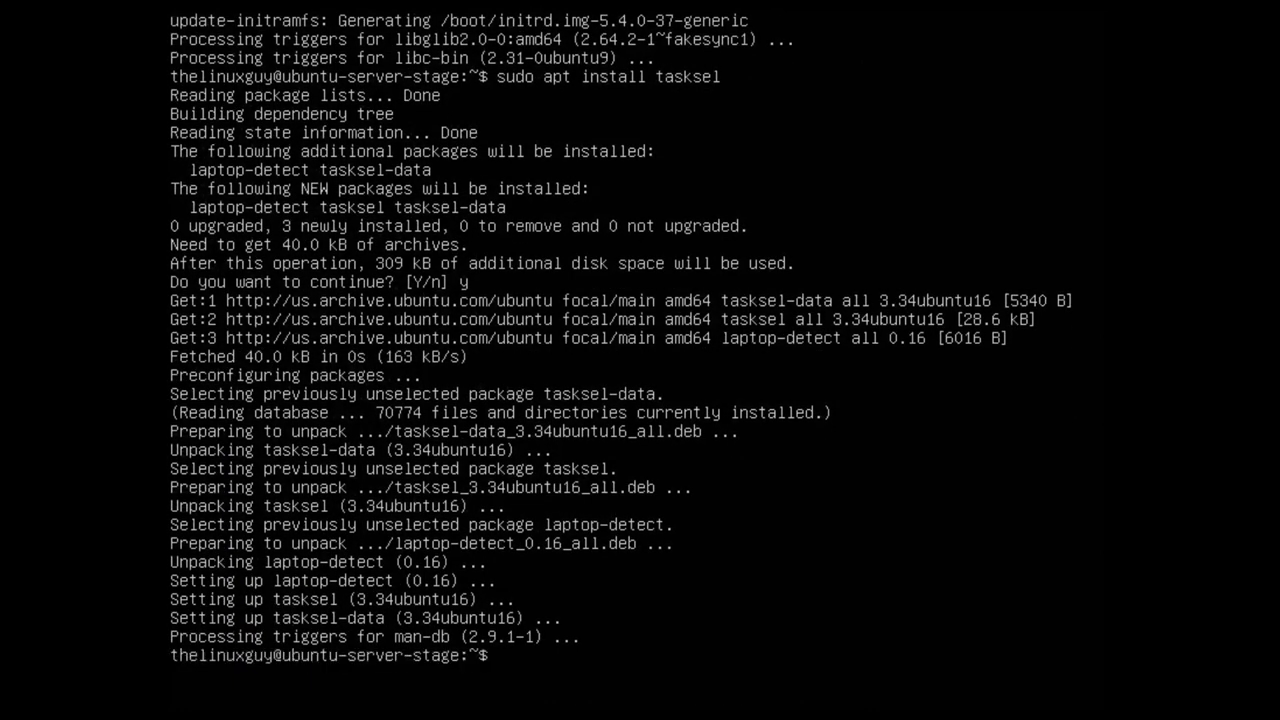
pyautogui.write('sudo tasksel')
# In tasksel, tick Xubuntu desktop alongside OpenSSH server and Basic Ubuntu server, and confirm with Ok.
pyautogui.press('Return')
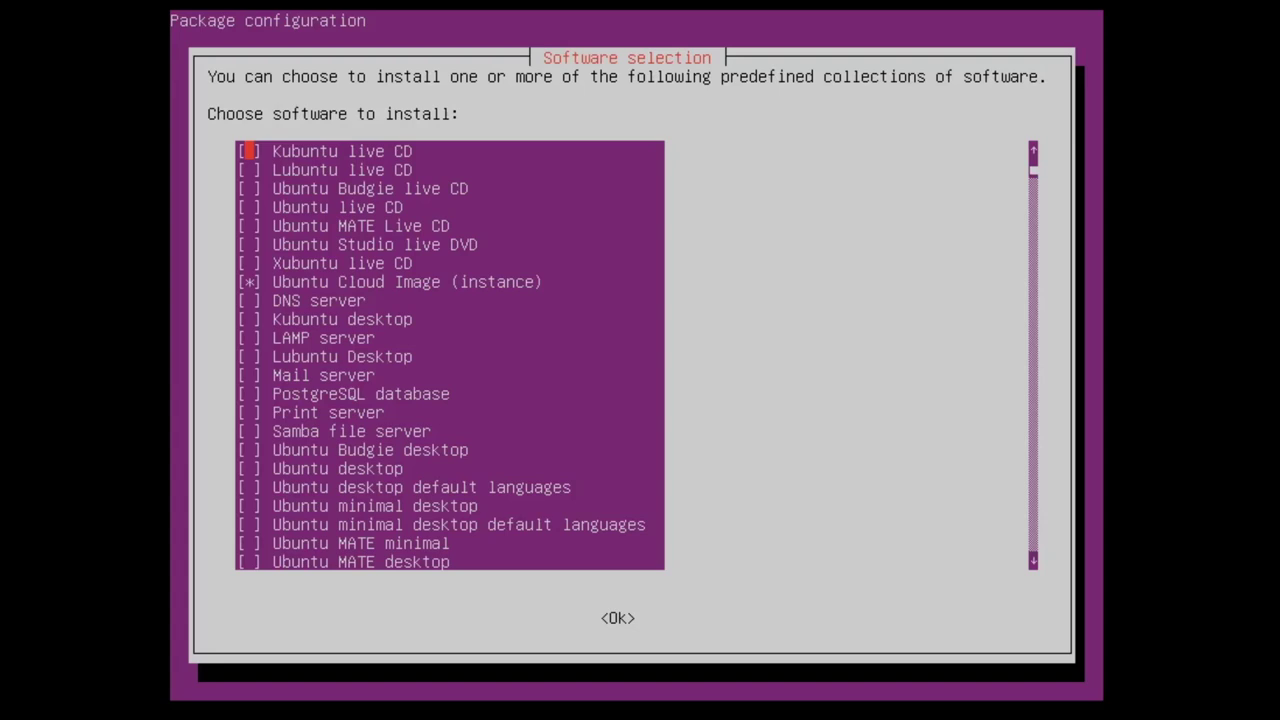
pyautogui.press('Down')
pyautogui.press('Down')
pyautogui.press('Down')
pyautogui.press('Down')
pyautogui.press('Down')
pyautogui.press('Down')
pyautogui.press('Down')
pyautogui.press('Down')
pyautogui.press('Down')
pyautogui.press('Down')
pyautogui.press('Down')
pyautogui.press('Down')
pyautogui.press('Down')
pyautogui.press('Down')
pyautogui.press('Down')
pyautogui.press('Down')
pyautogui.press('Down')
pyautogui.press('Down')
pyautogui.press('Down')
pyautogui.press('Down')
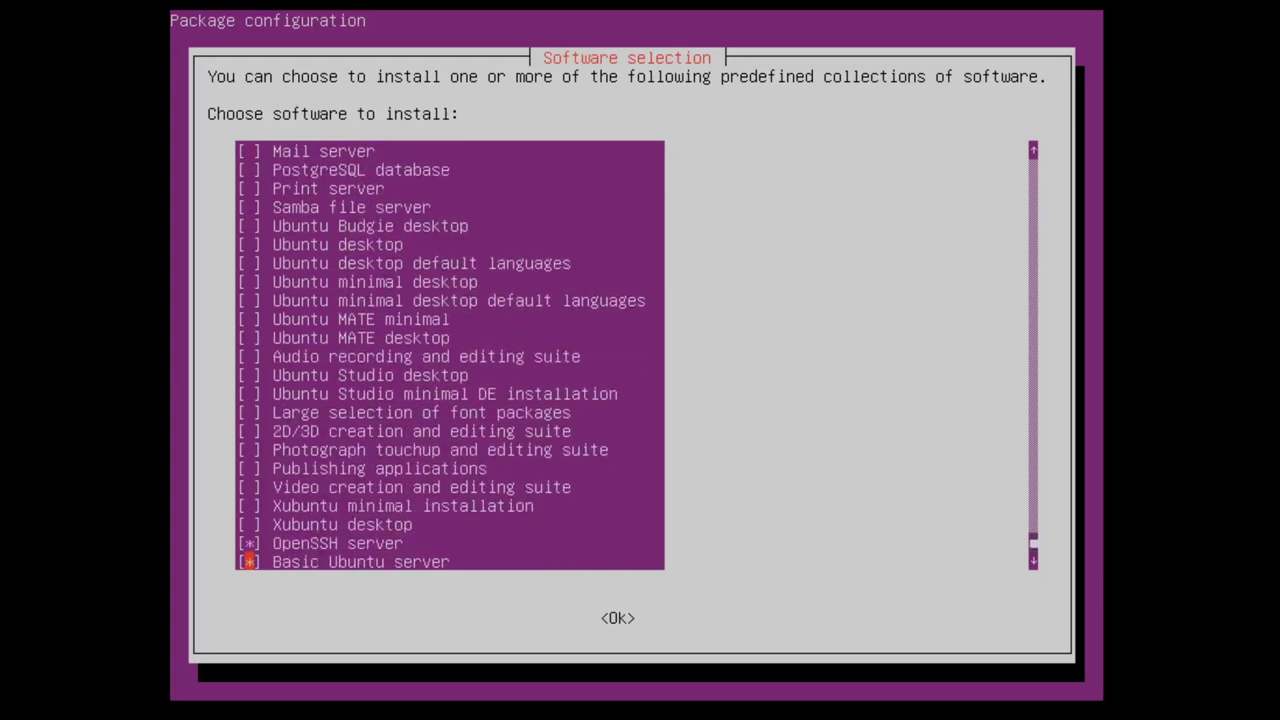
pyautogui.press('Up')
pyautogui.press('Up')
pyautogui.press('space')
pyautogui.press('Up')
pyautogui.press('Up')
pyautogui.press('Down')
pyautogui.press('Down')
pyautogui.press('Up')
pyautogui.press('Up')
pyautogui.press('Up')
pyautogui.press('Up')
pyautogui.press('Up')
pyautogui.press('Up')
pyautogui.press('Up')
pyautogui.press('Down')
pyautogui.press('Down')
pyautogui.press('Down')
pyautogui.press('Down')
pyautogui.press('Down')
pyautogui.press('Down')
pyautogui.press('Down')
pyautogui.press('Tab')
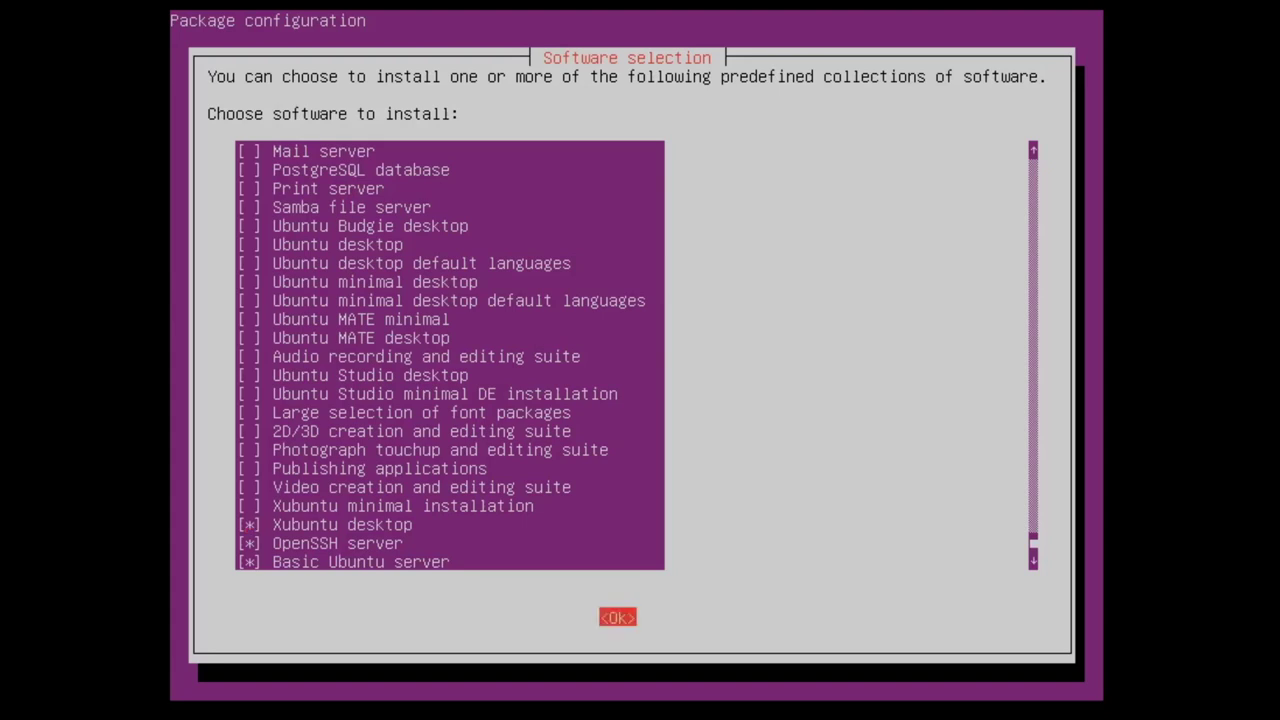
pyautogui.press('Return')
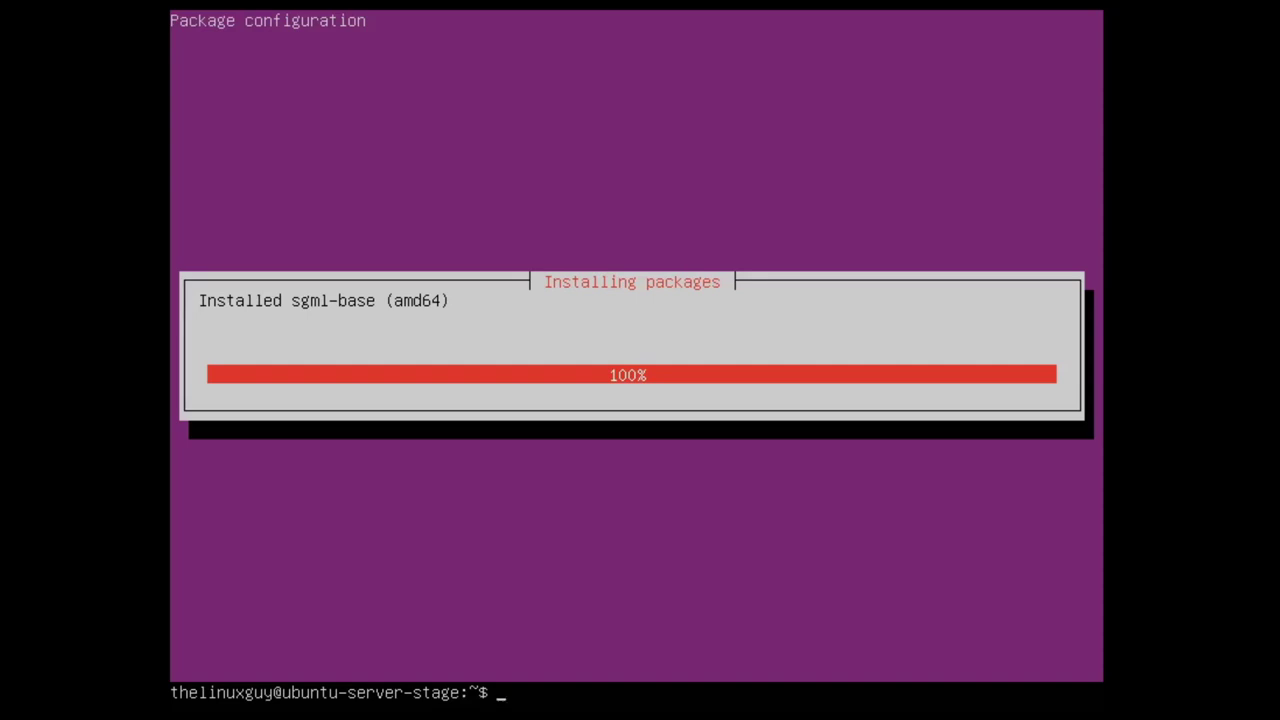
# Reboot the server with 'sudo reboot' once the packages reach 100%.
pyautogui.write('sudo reboot')
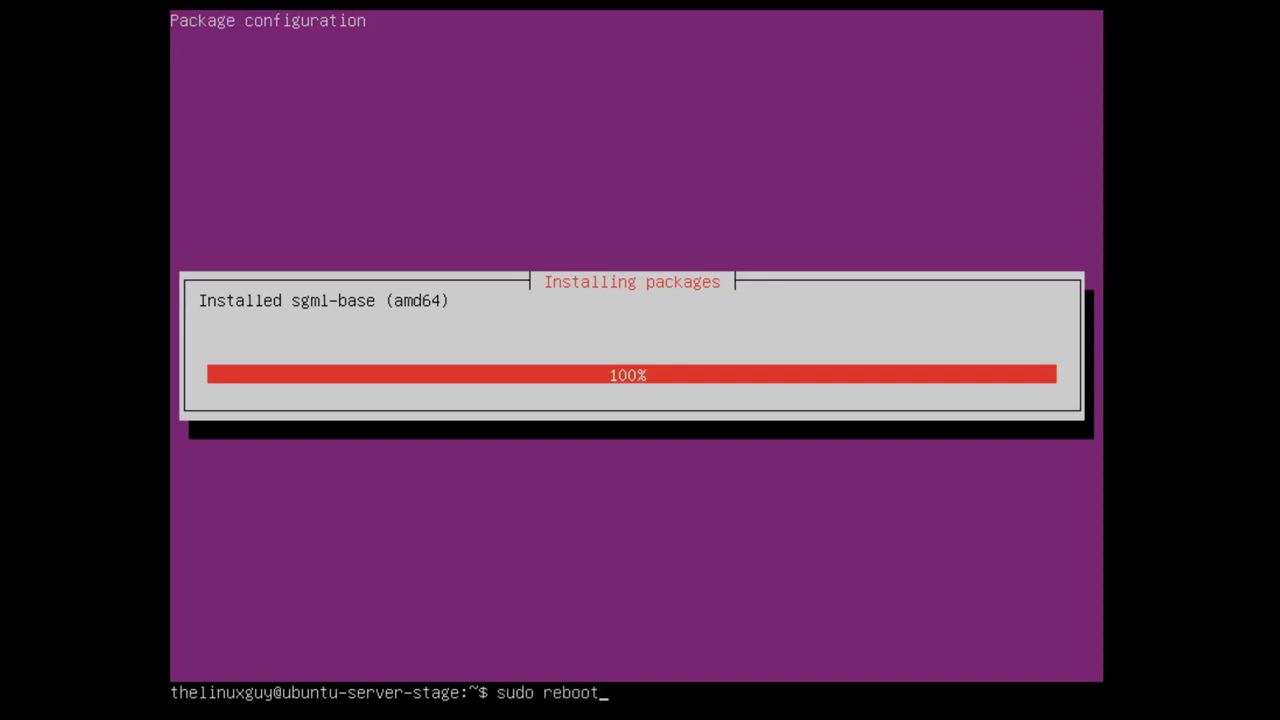
pyautogui.press('Return')
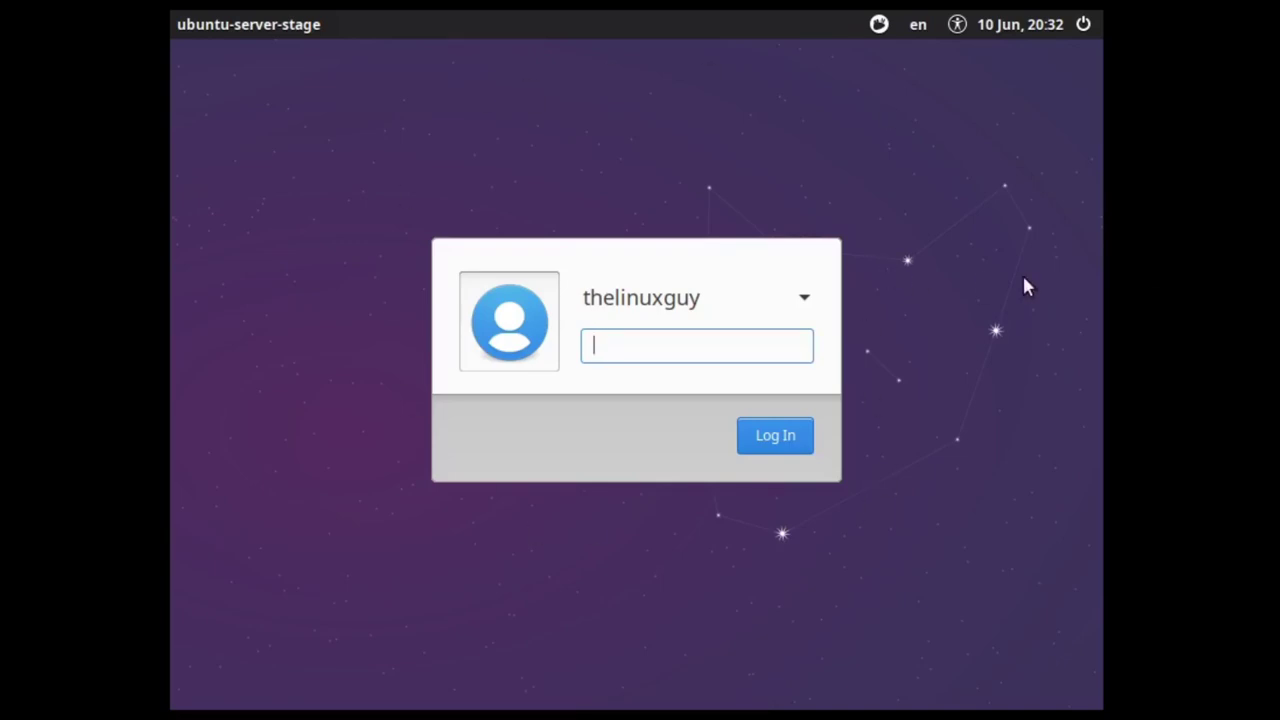
# Sign in to the XFCE desktop with the account password and bring up the Whisker Menu button's context menu.
pyautogui.write('••••••••••••••••')
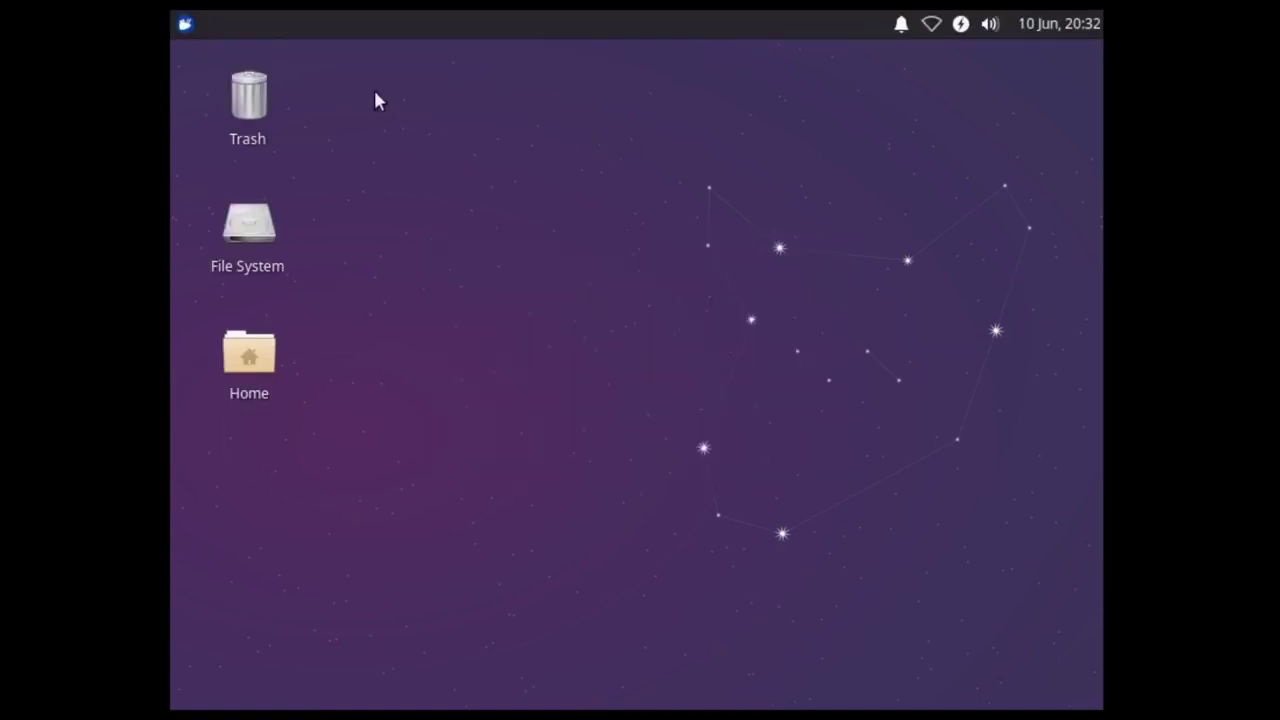
pyautogui.click(186, 24)
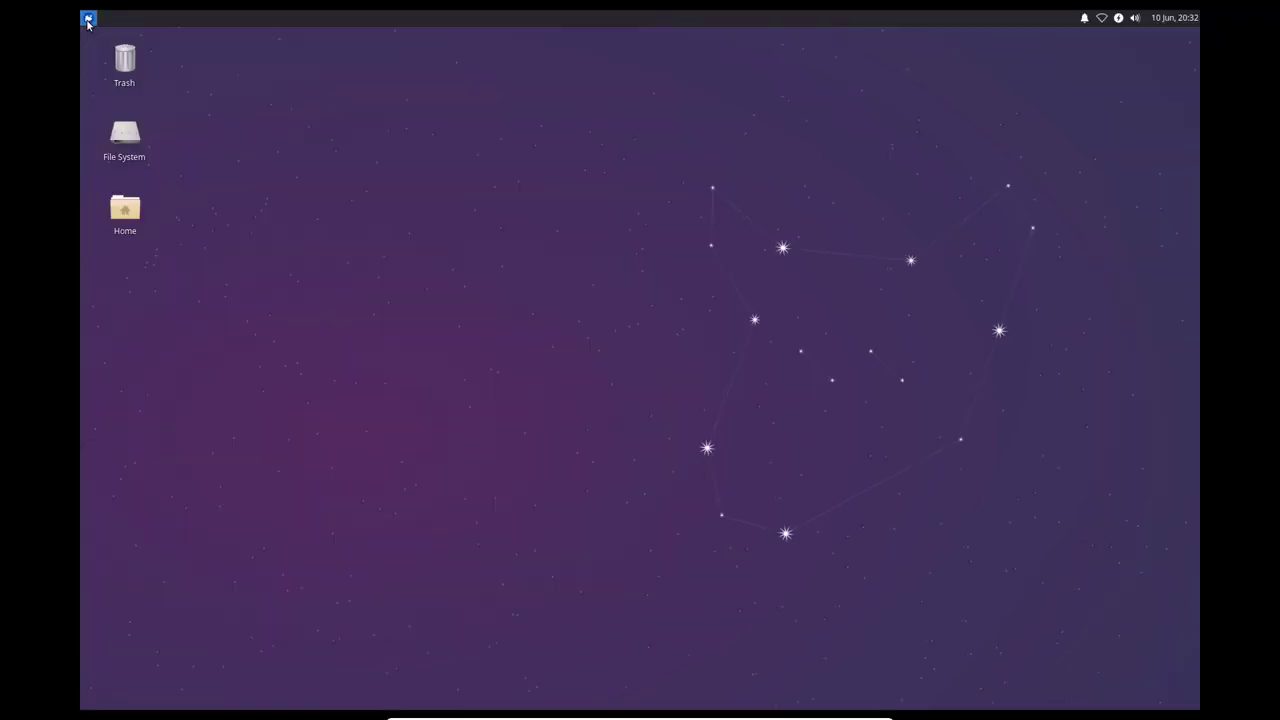
pyautogui.click(88, 18)
pyautogui.click(88, 18)
pyautogui.rightClick(88, 18)
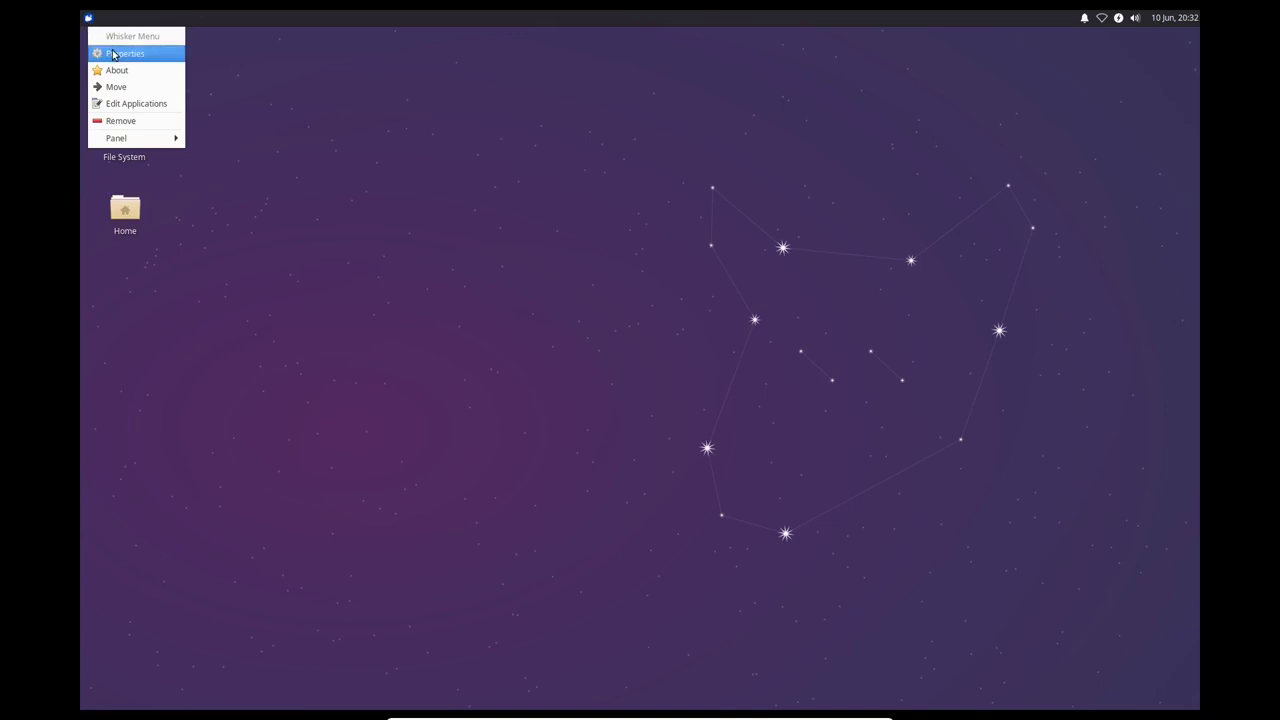
# In Whisker Menu properties, lower background opacity to 97 and set the panel button to Icon and title.
pyautogui.click(113, 54)
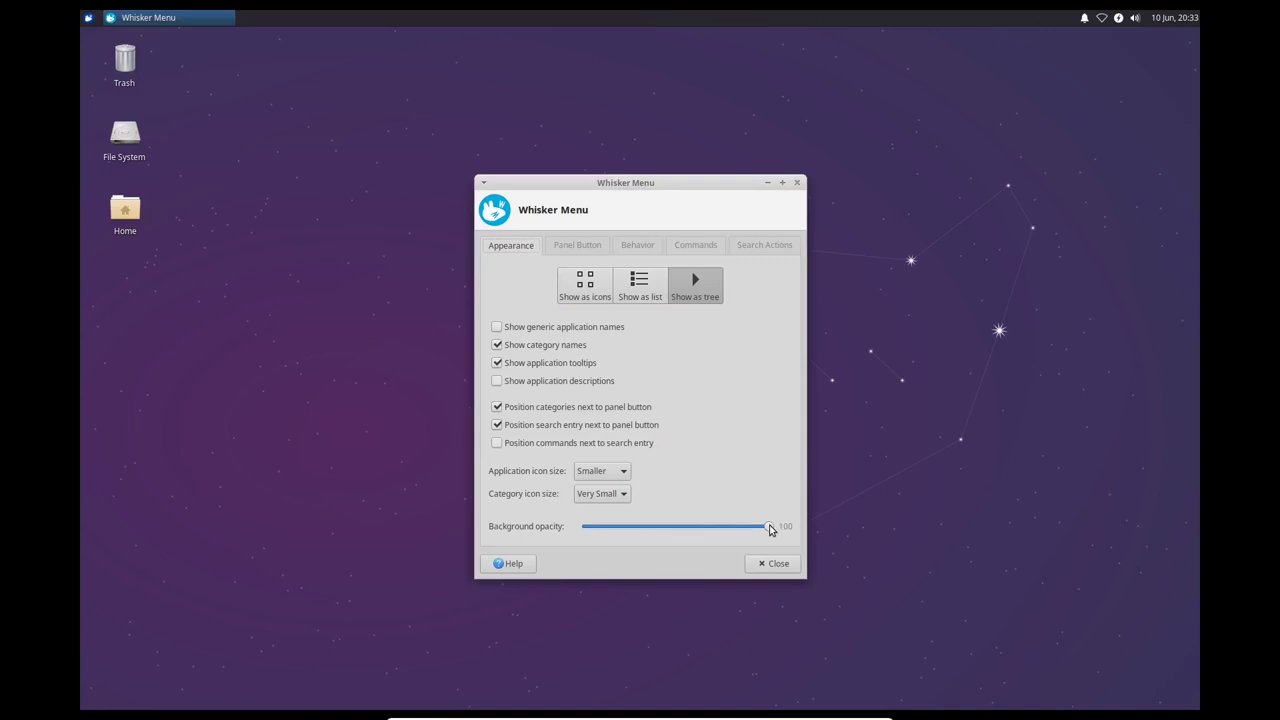
pyautogui.moveTo(769, 527); pyautogui.dragTo(754, 529)
pyautogui.click(571, 247)
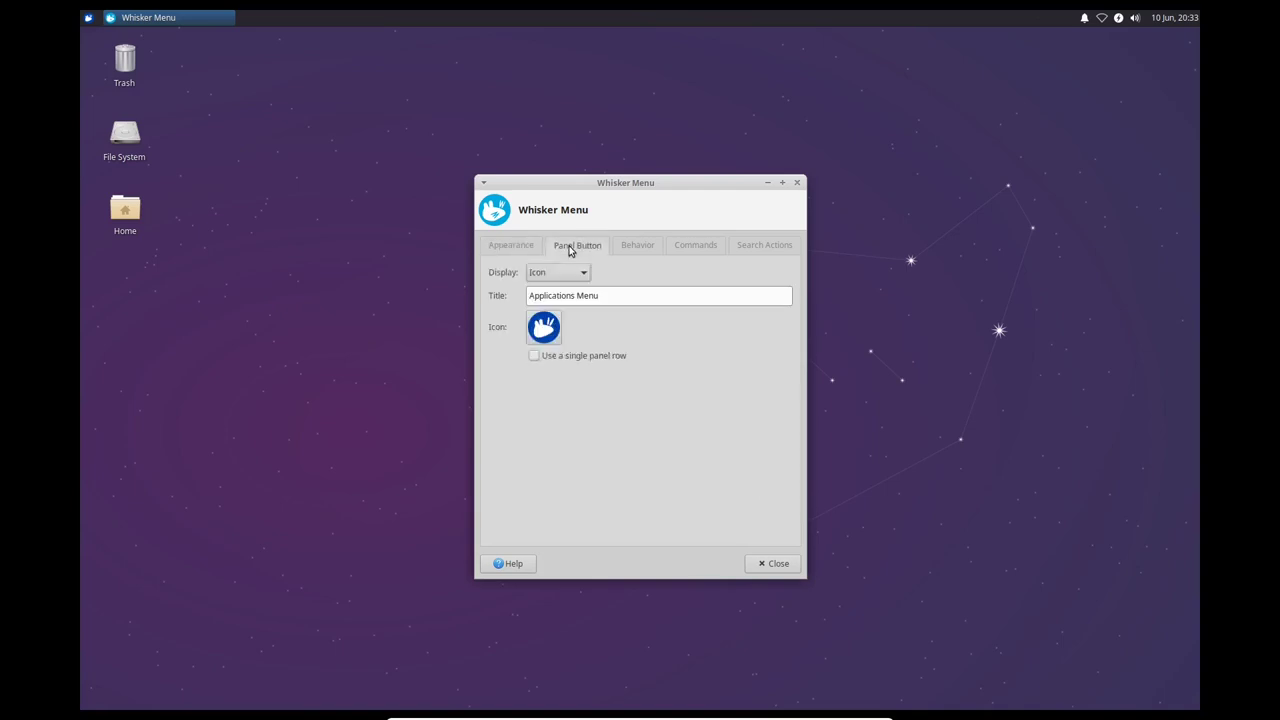
pyautogui.click(553, 276)
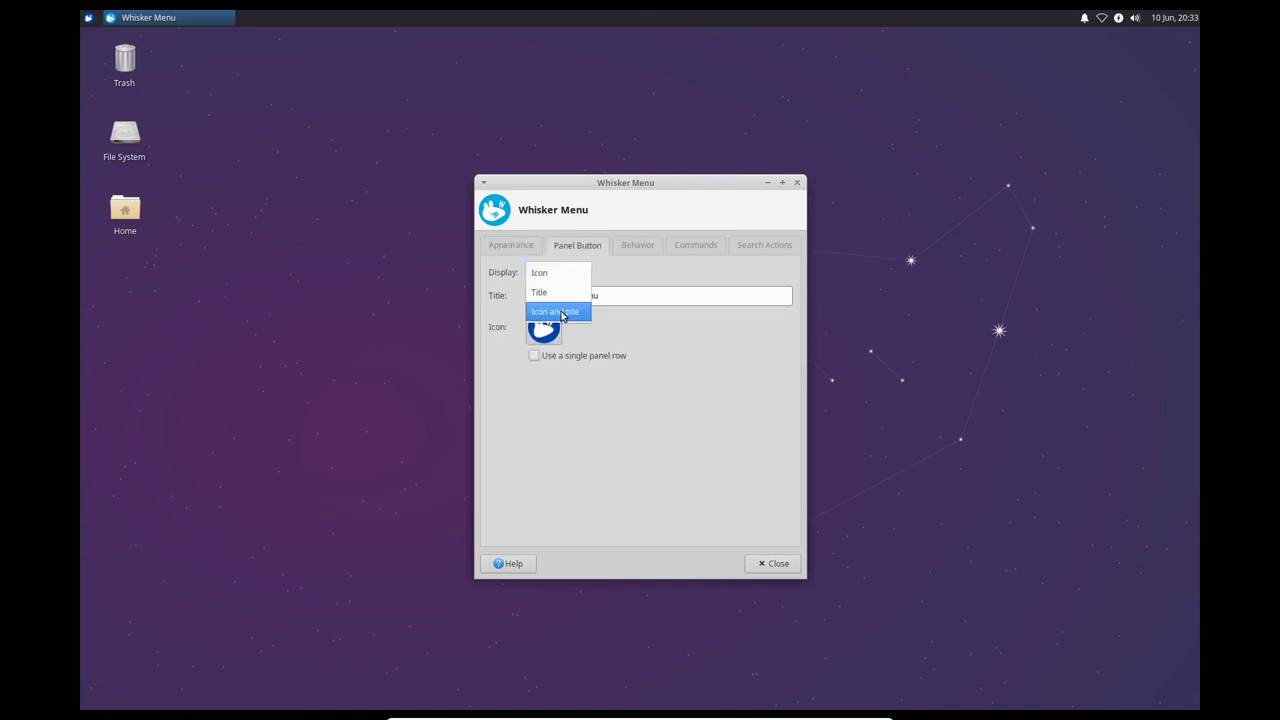
pyautogui.click(562, 313)
# Shorten the panel button title from 'Applications Menu' to 'Menu' and preview the menu.
pyautogui.moveTo(575, 296); pyautogui.dragTo(470, 314)
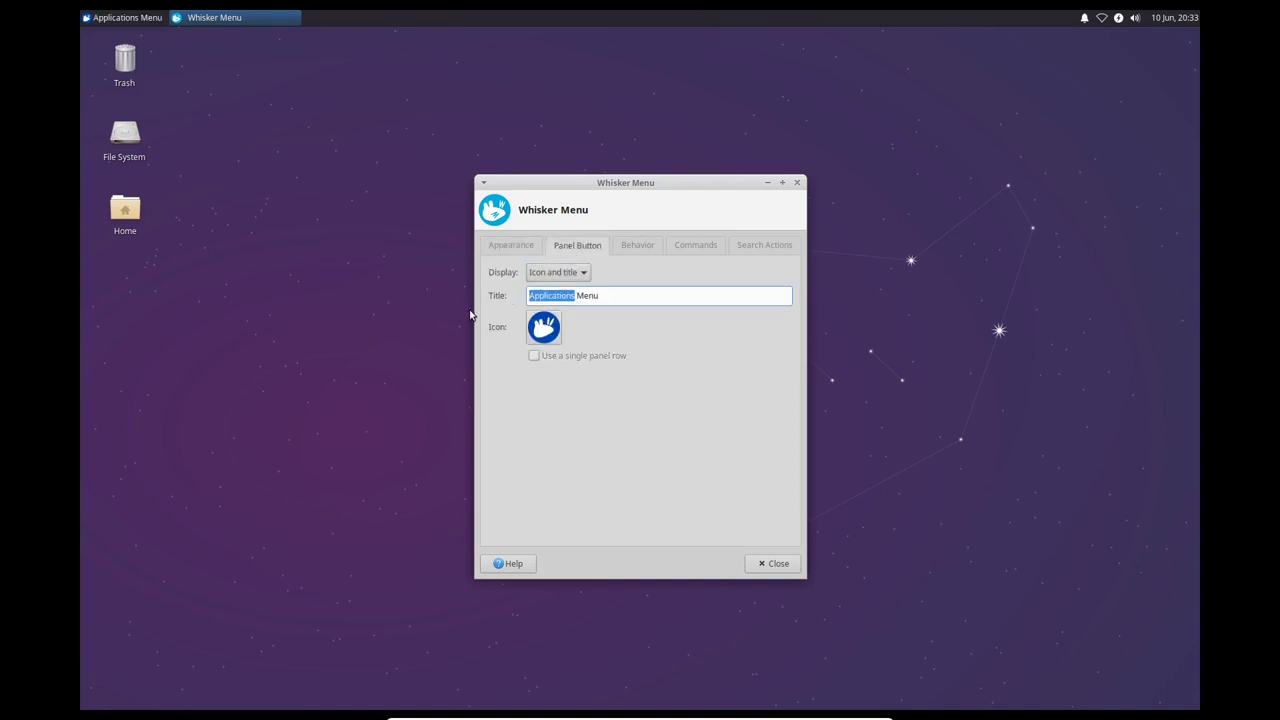
pyautogui.press('BackSpace')
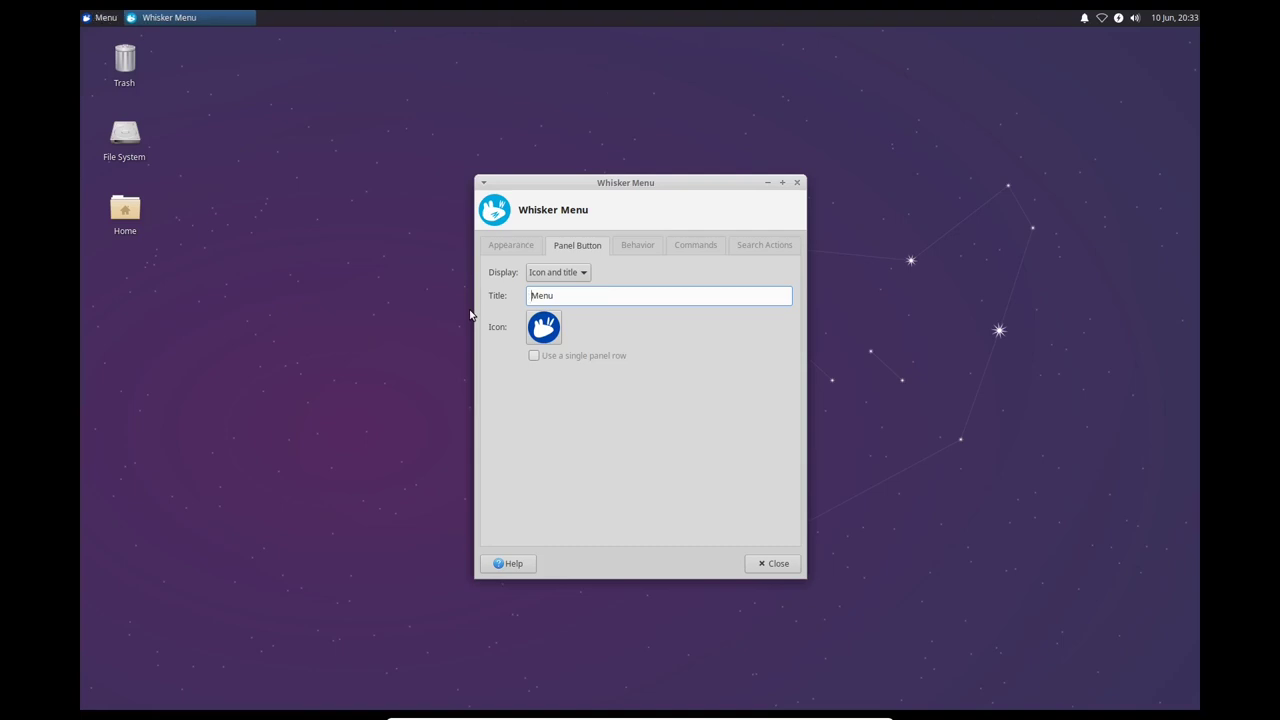
pyautogui.click(86, 18)
pyautogui.click(86, 18)
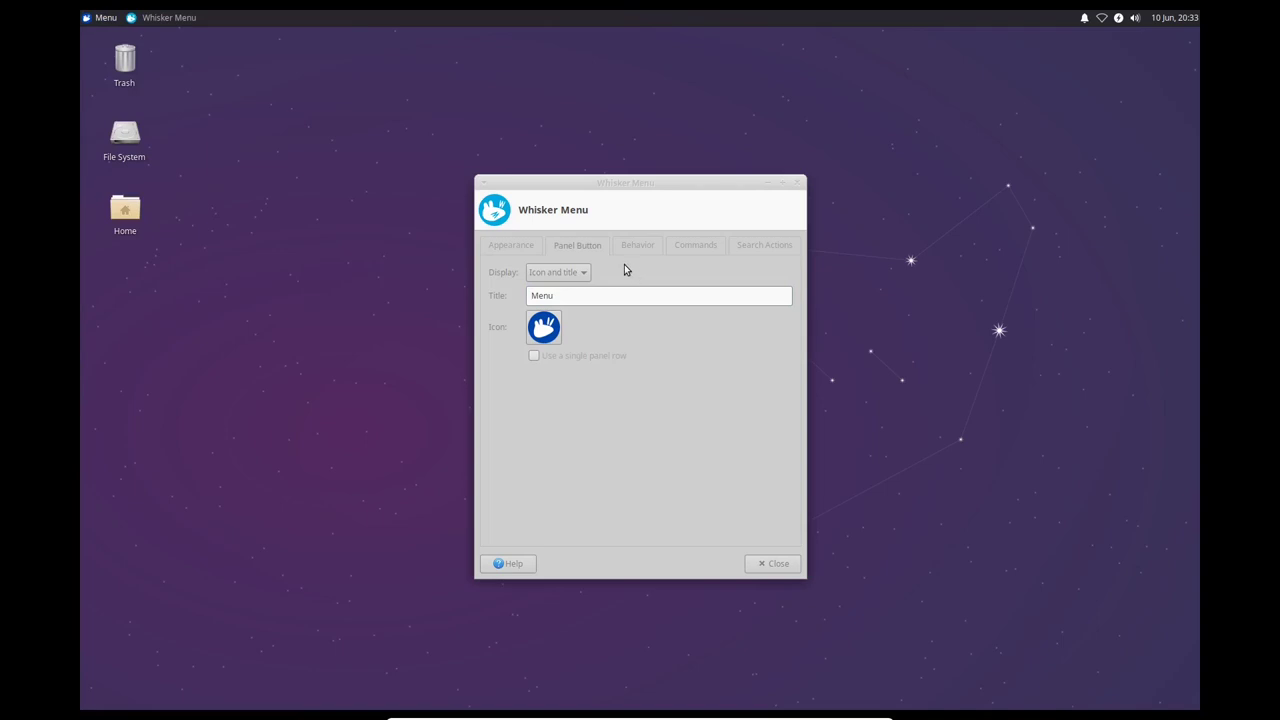
pyautogui.click(88, 19)
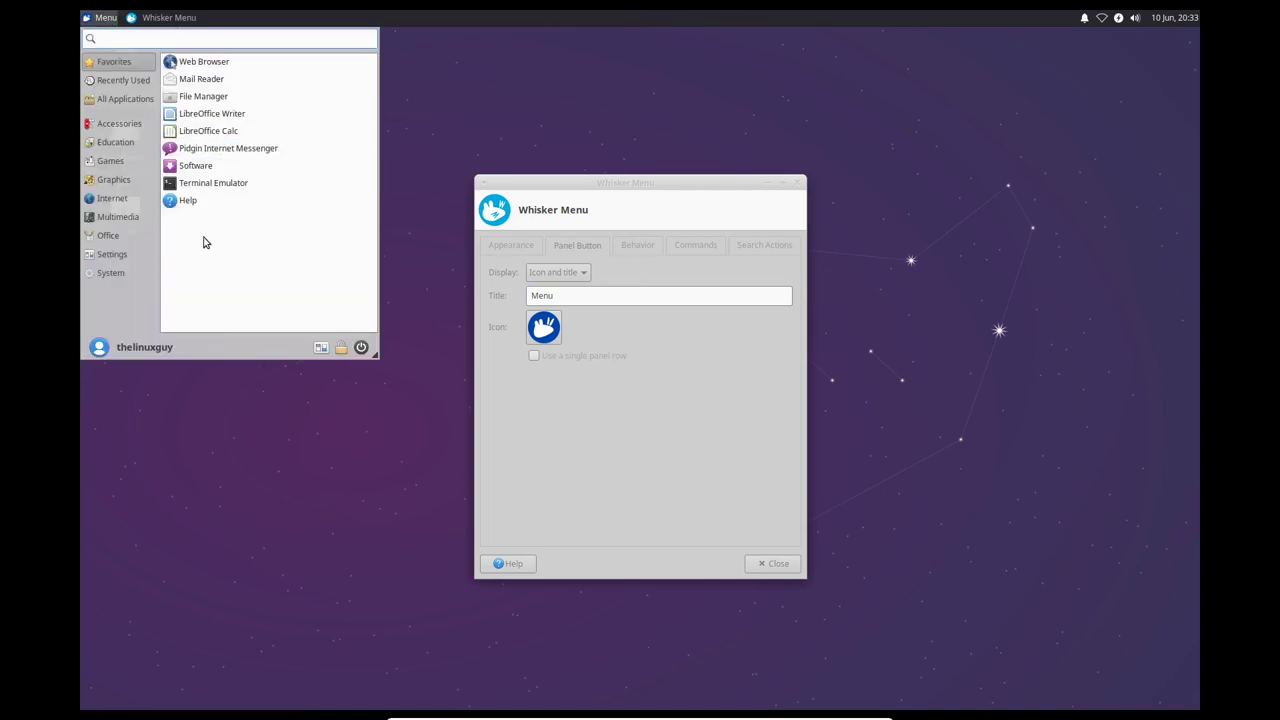
# On the Appearance tab, preview the menu with applications shown as icons, as a list and as a tree.
pyautogui.click(598, 246)
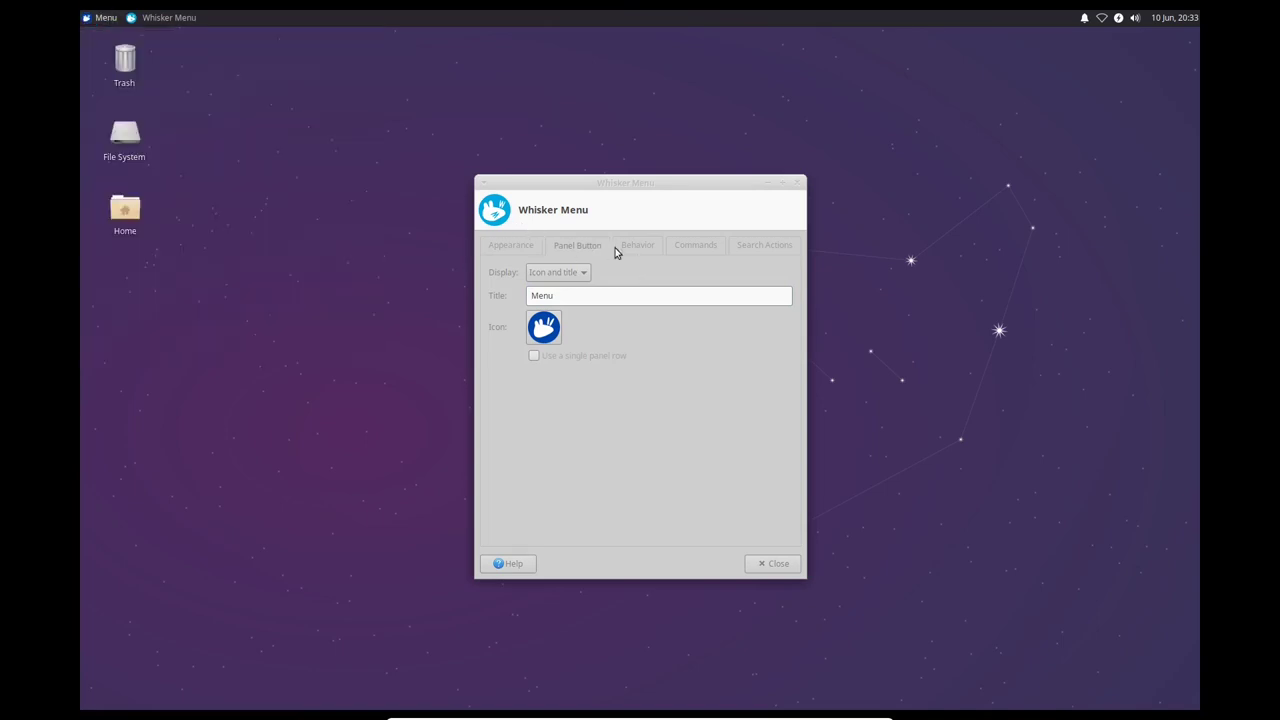
pyautogui.click(630, 246)
pyautogui.scroll(2, 651, 254)
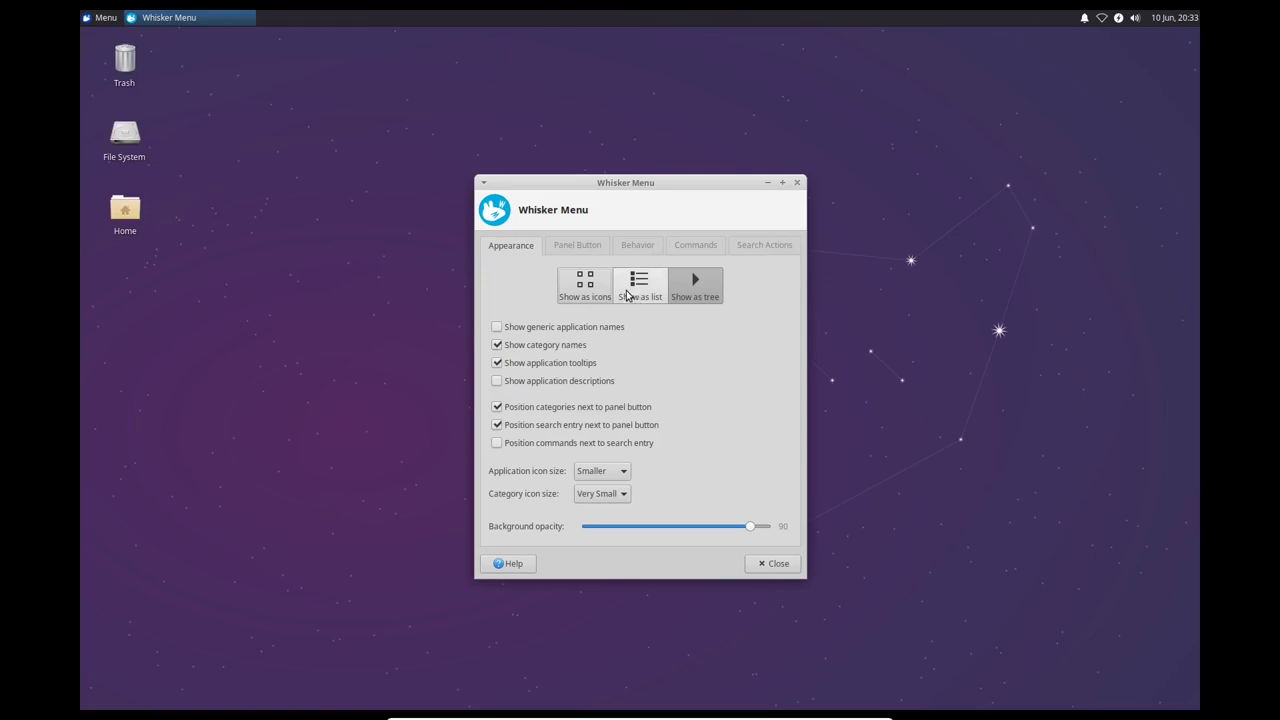
pyautogui.click(587, 286)
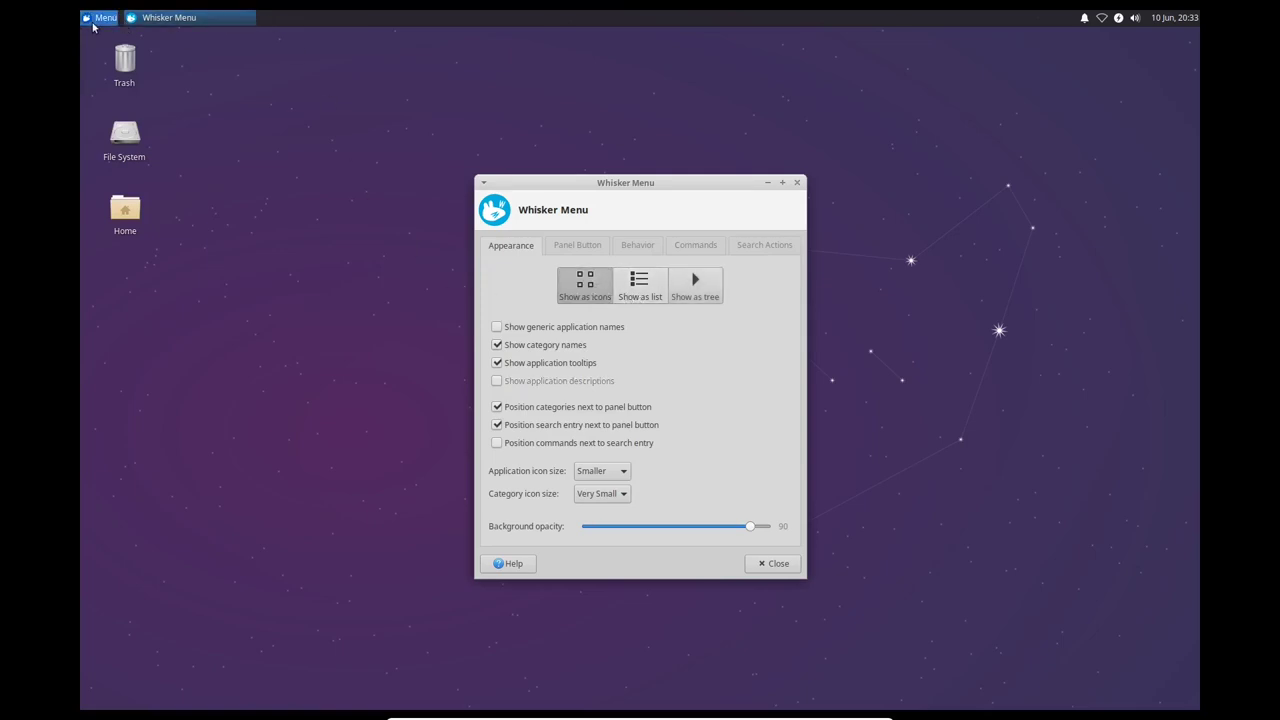
pyautogui.click(95, 18)
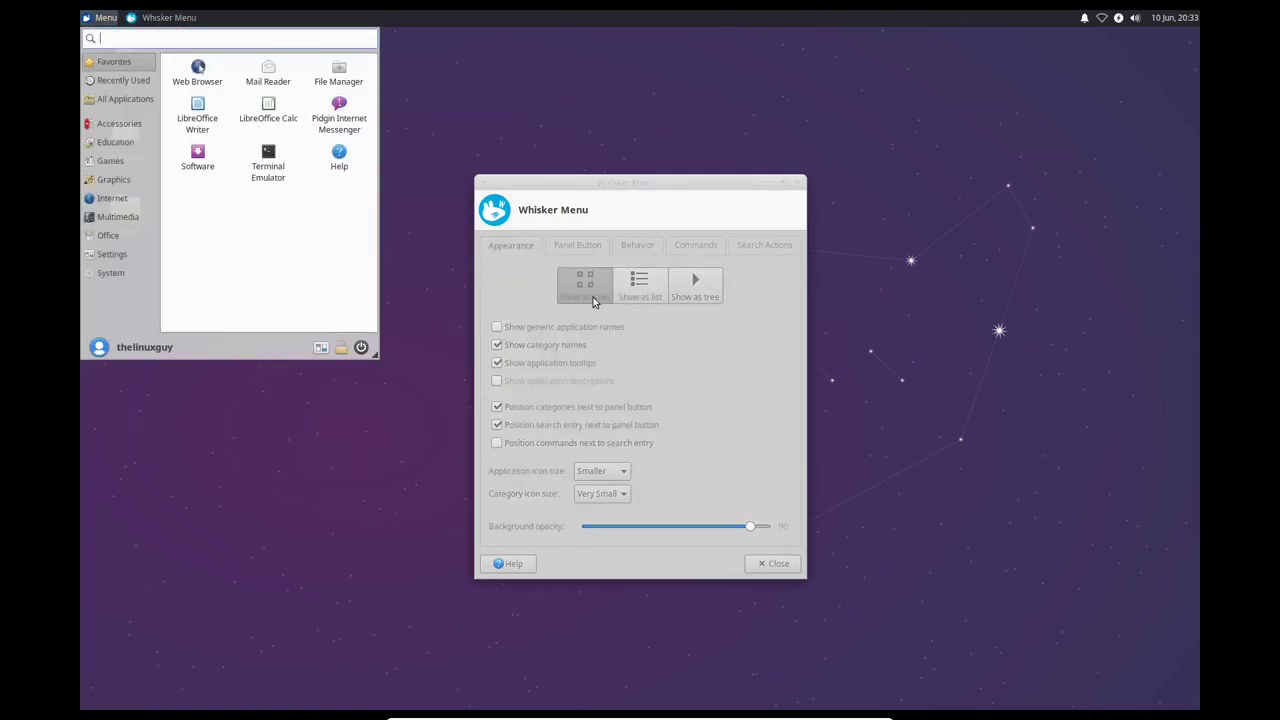
pyautogui.click(640, 285)
pyautogui.click(640, 285)
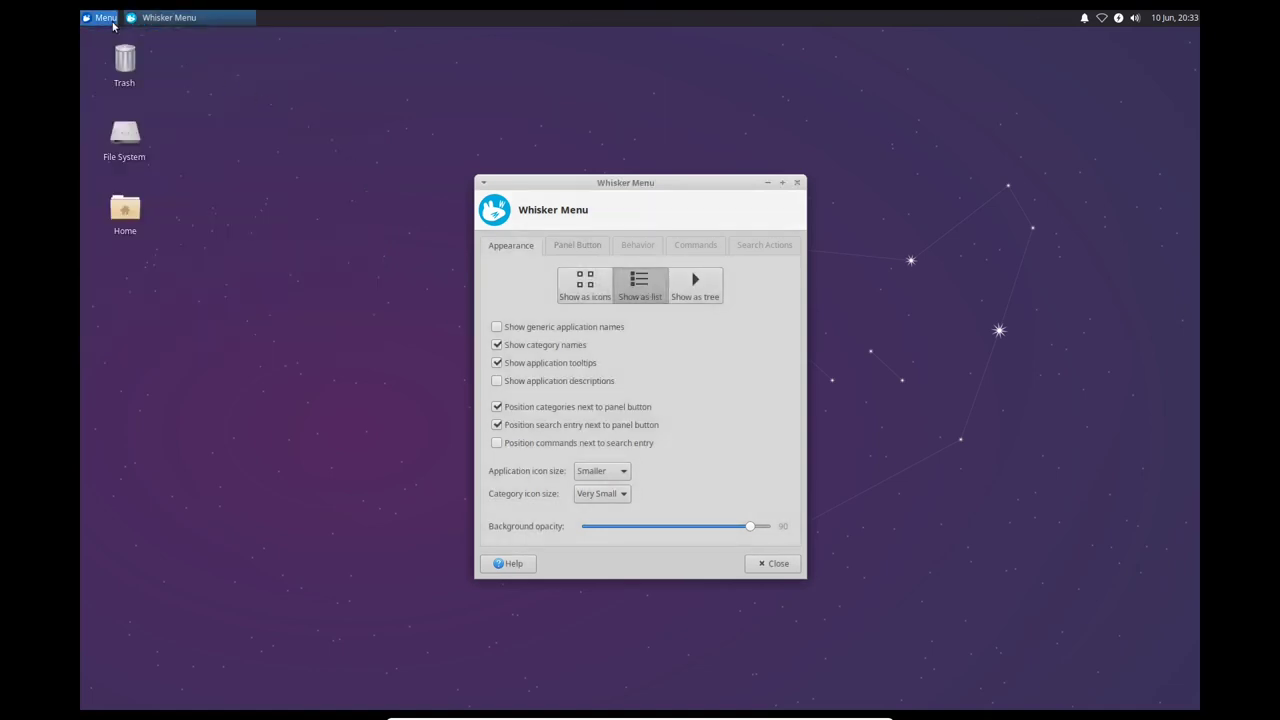
pyautogui.click(112, 21)
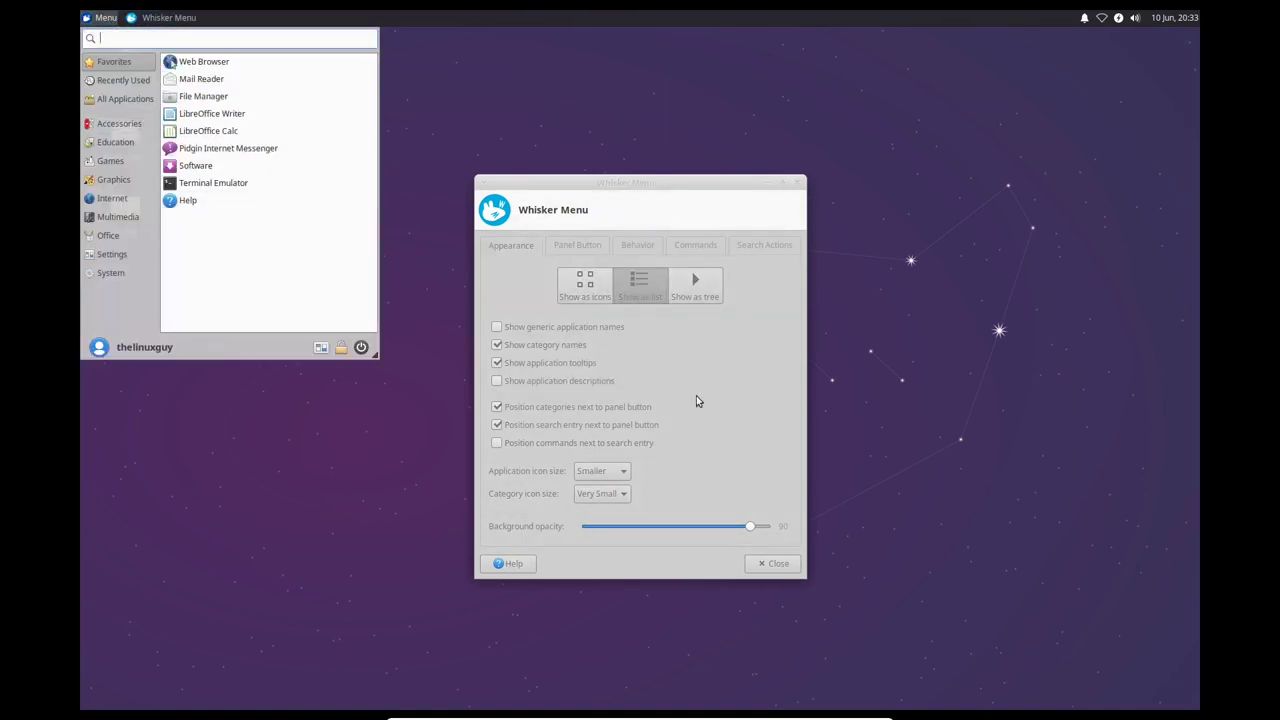
pyautogui.click(695, 285)
pyautogui.click(695, 285)
# Settle on the icon layout, launch Terminal Emulator from the menu, then close the settings and terminal.
pyautogui.click(588, 292)
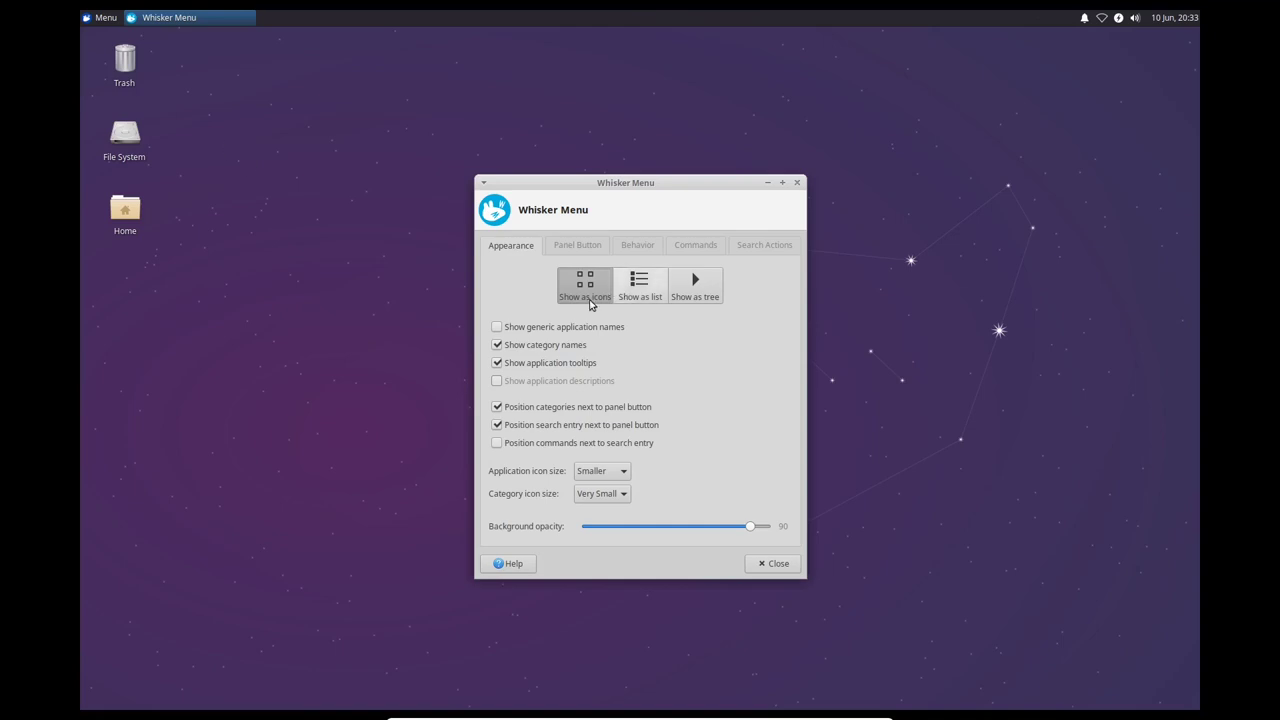
pyautogui.click(105, 17)
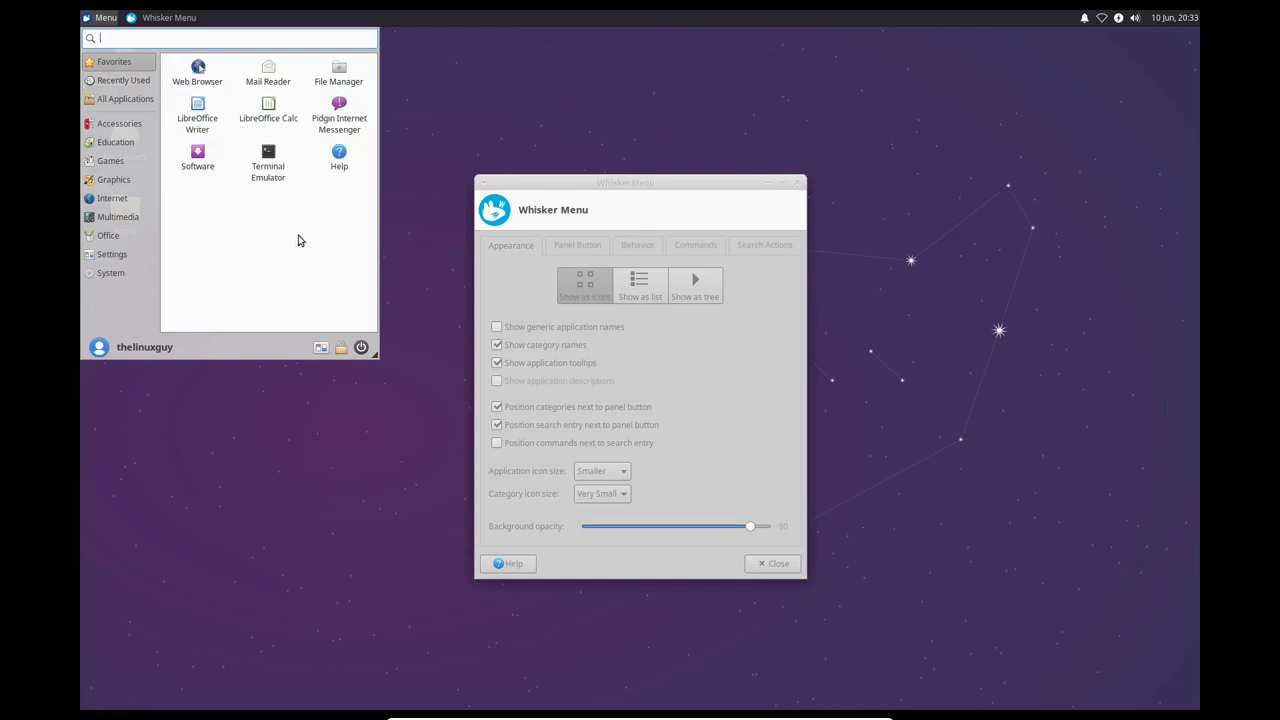
pyautogui.click(262, 176)
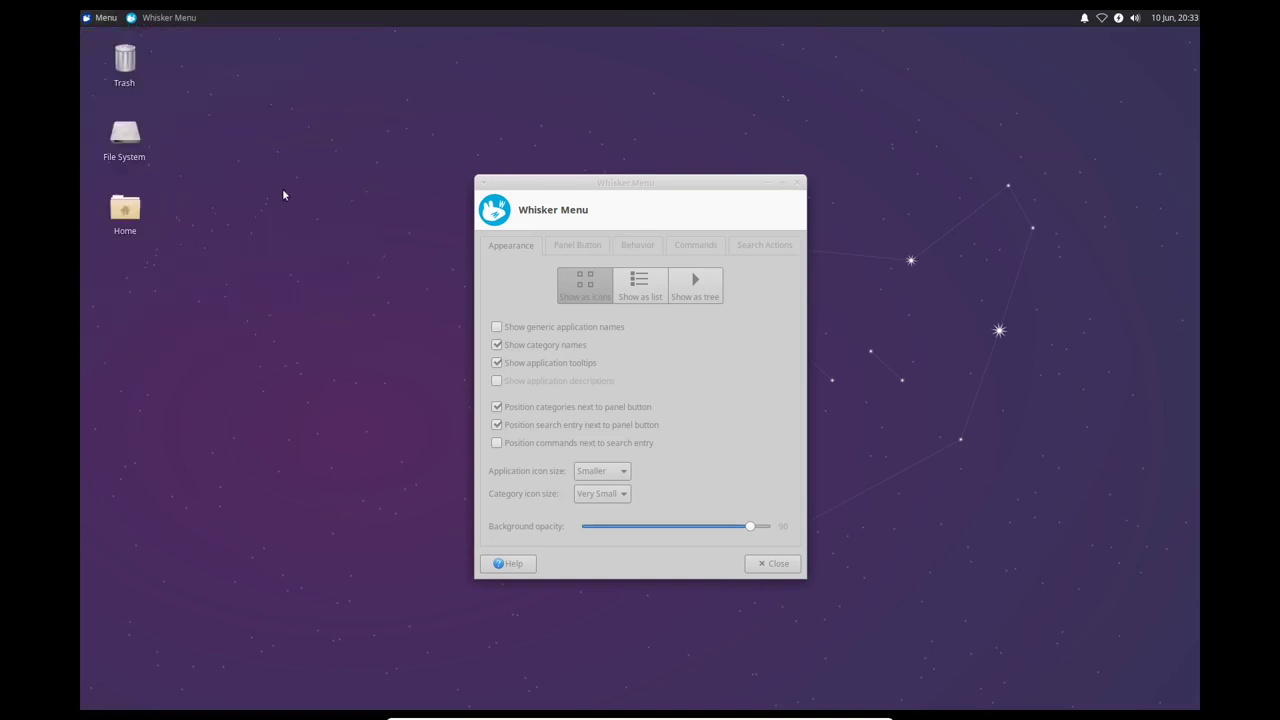
pyautogui.click(778, 564)
pyautogui.hotkey('alt', 'F4')
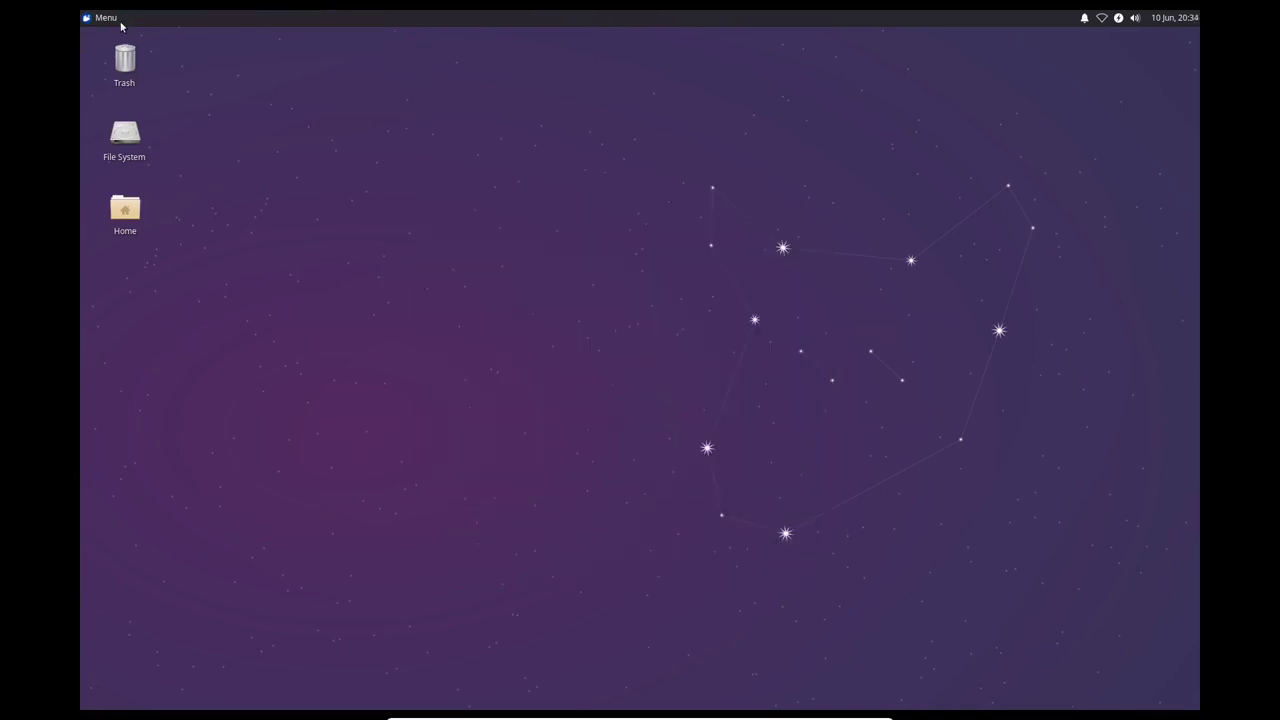
# Search 'window' in the menu, open Window Manager settings and select the Numix theme.
pyautogui.click(114, 19)
pyautogui.write('window')
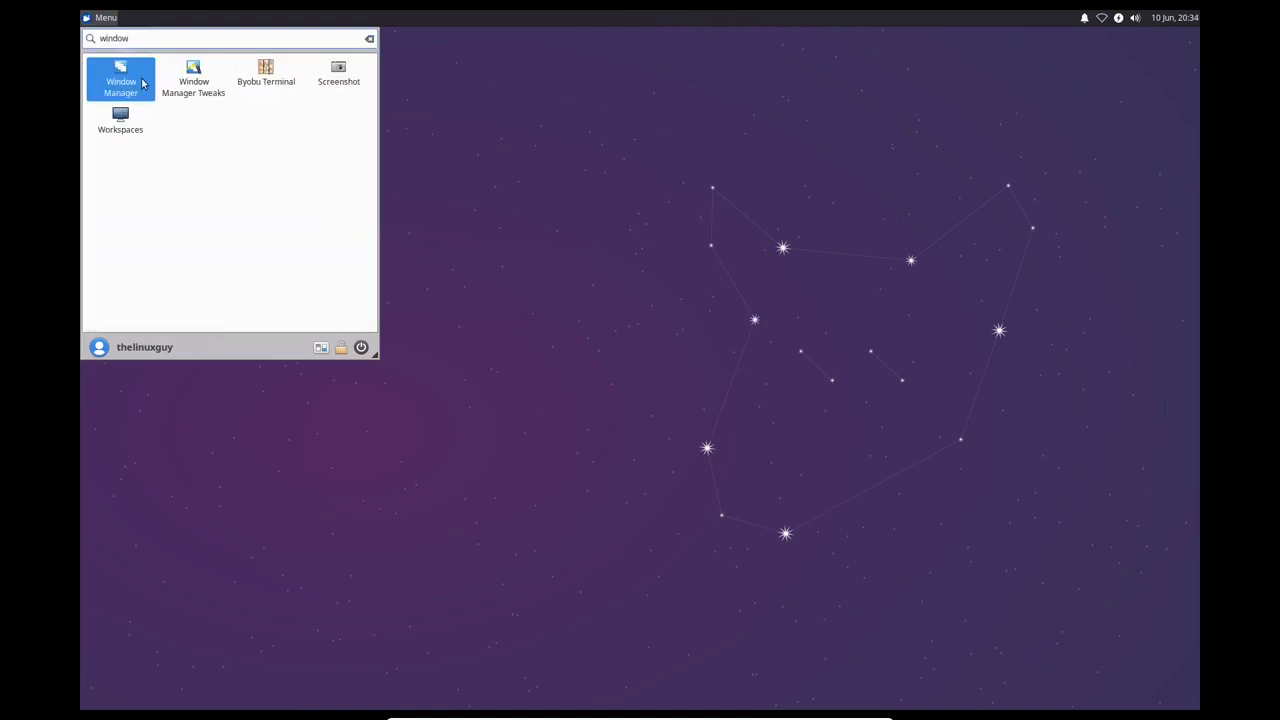
pyautogui.click(141, 89)
pyautogui.click(515, 445)
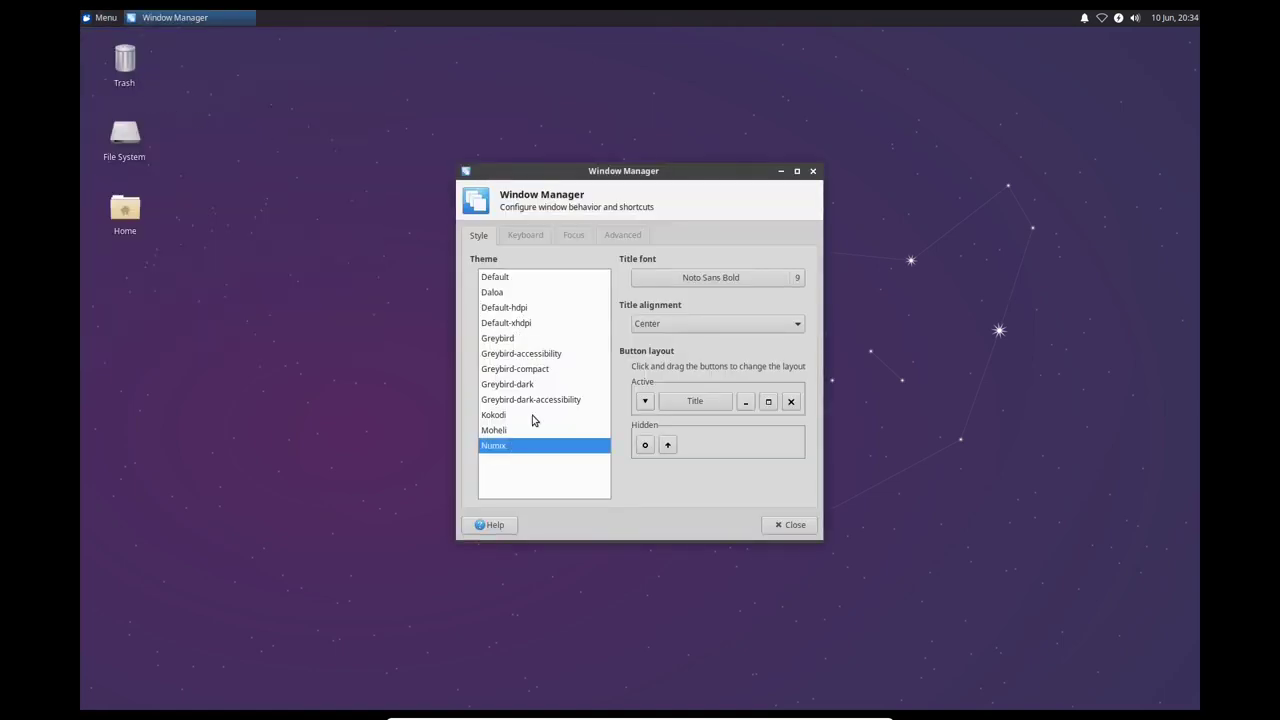
# Try the Moheli, Kokodi, Greybird-dark-accessibility and Greybird-dark themes, return to Numix, and close the settings.
pyautogui.click(535, 430)
pyautogui.click(521, 414)
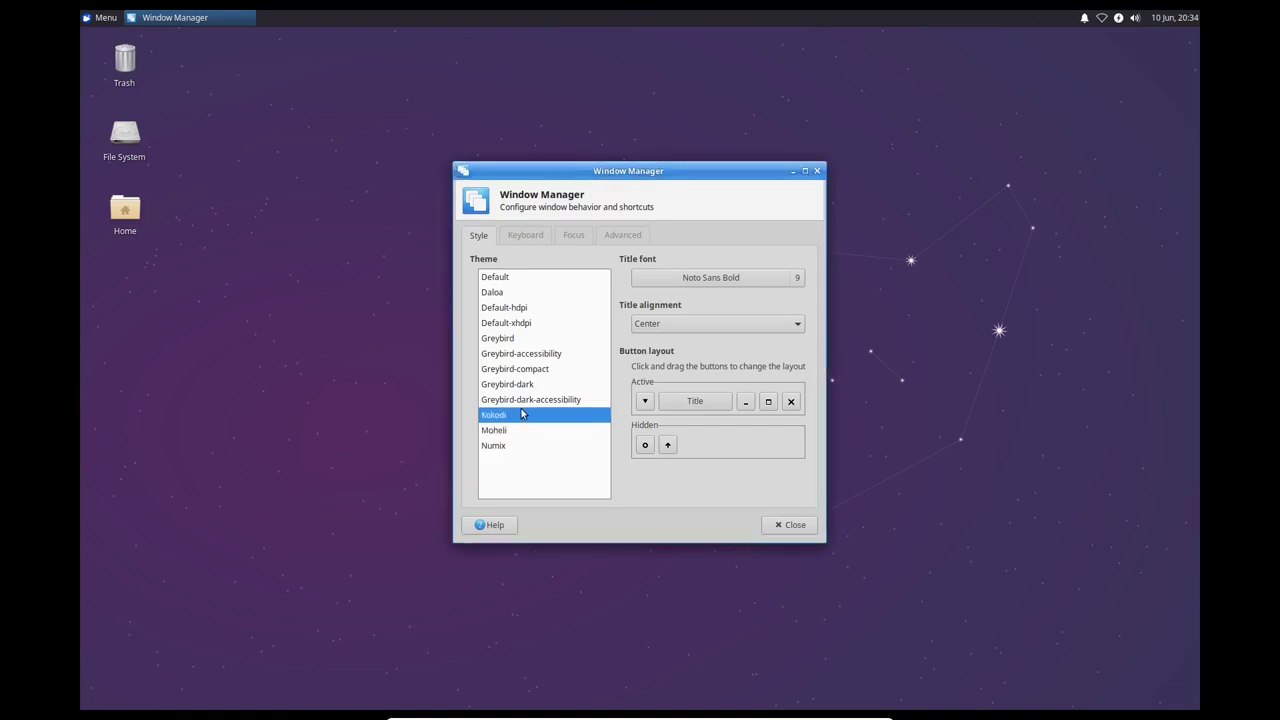
pyautogui.click(524, 400)
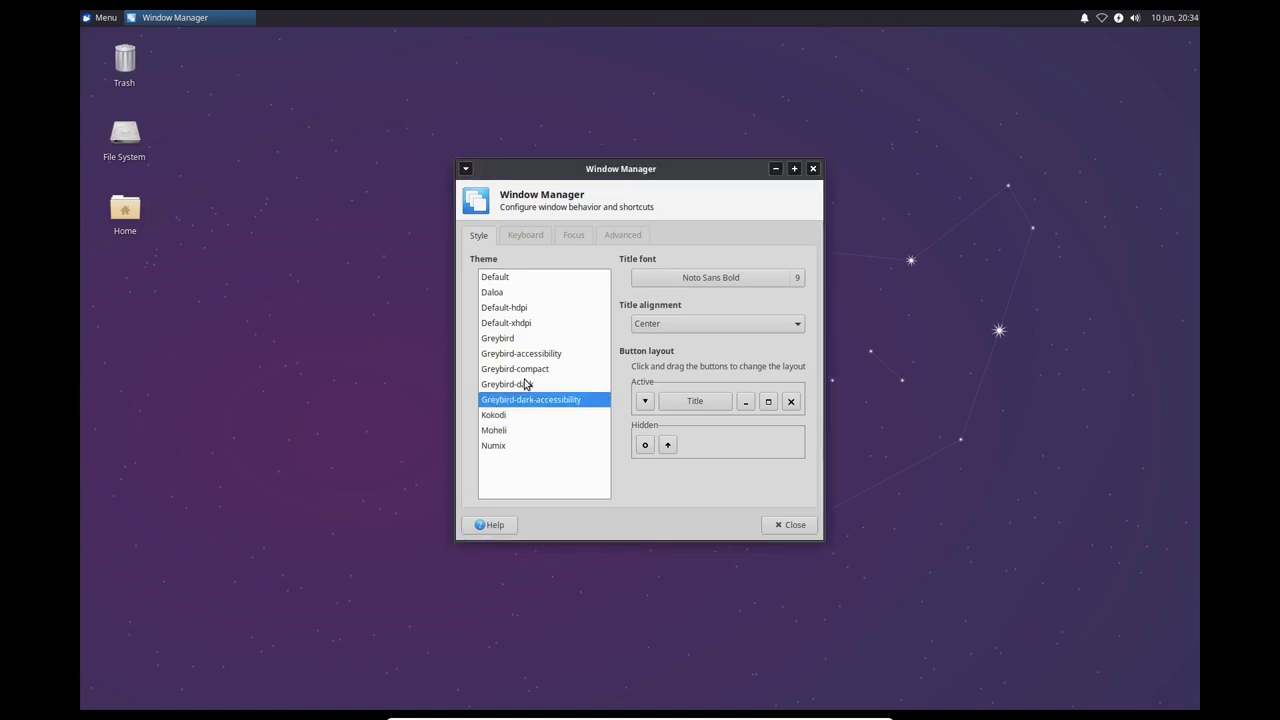
pyautogui.click(525, 384)
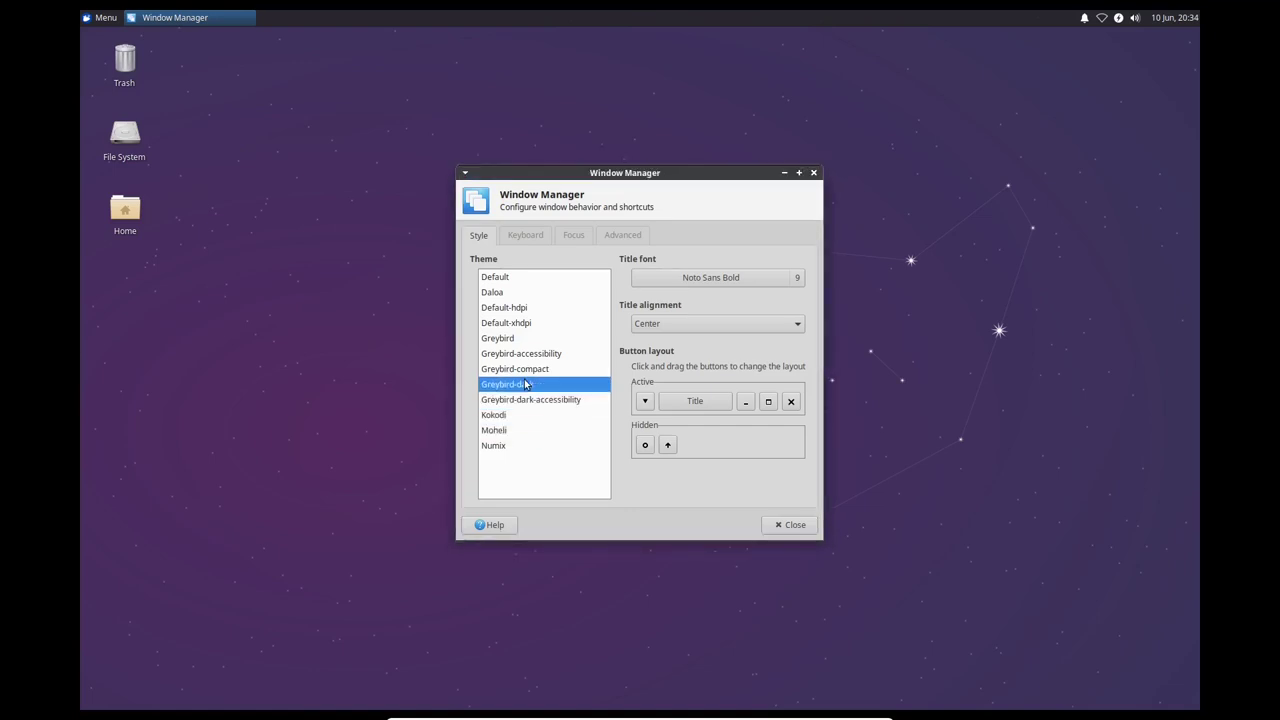
pyautogui.click(510, 447)
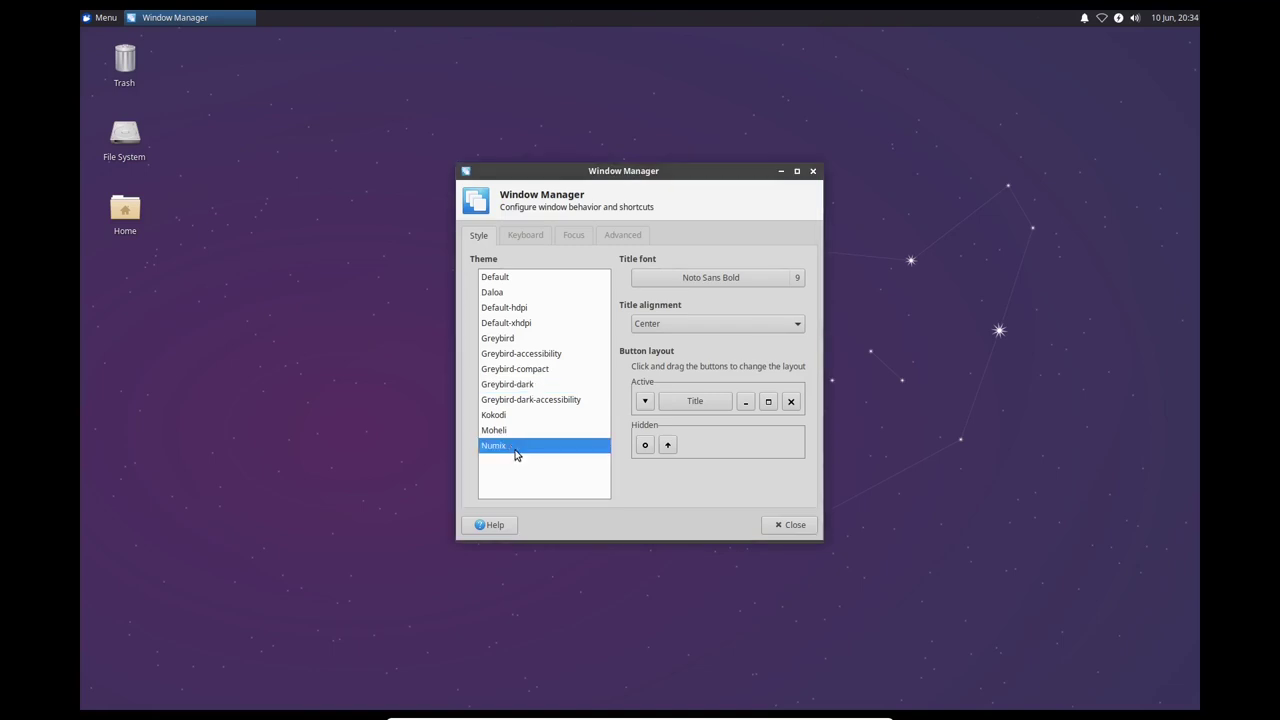
pyautogui.click(525, 236)
pyautogui.hotkey('alt', 'F4')
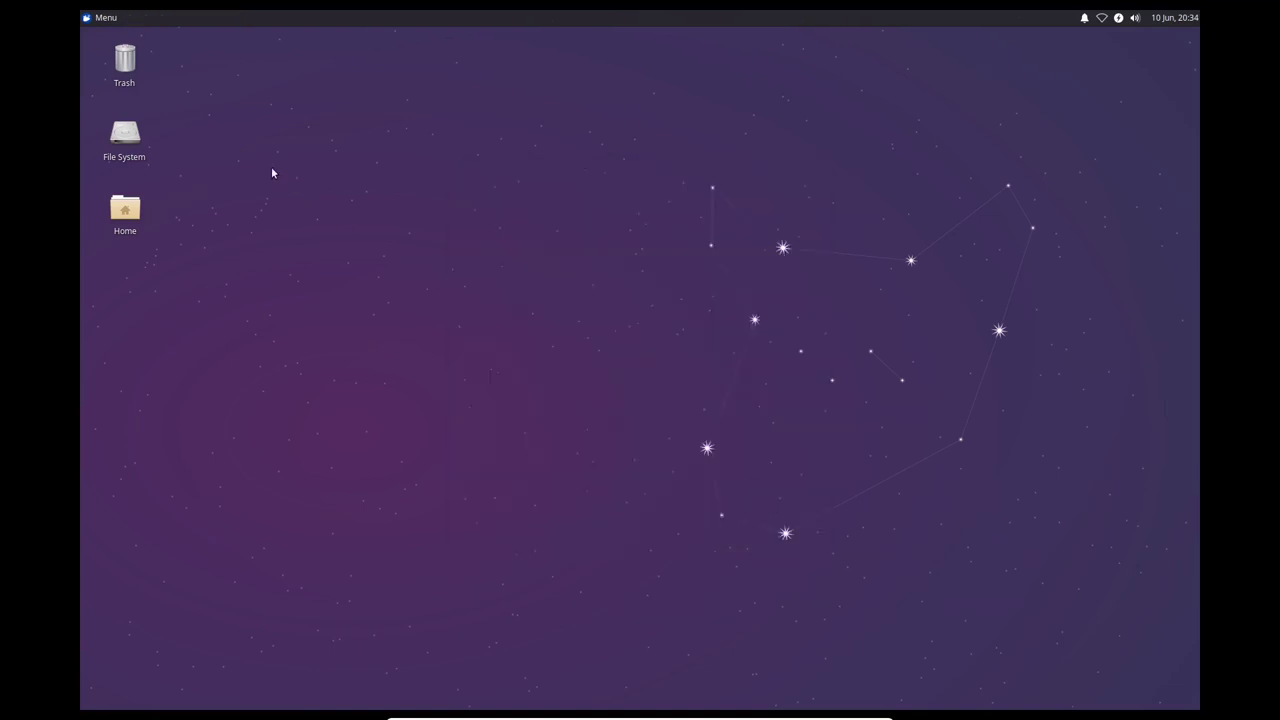
# Open Appearance by searching 'appea', apply the Numix style, and look over the Icons and Fonts tabs.
pyautogui.click(91, 18)
pyautogui.write('appea')
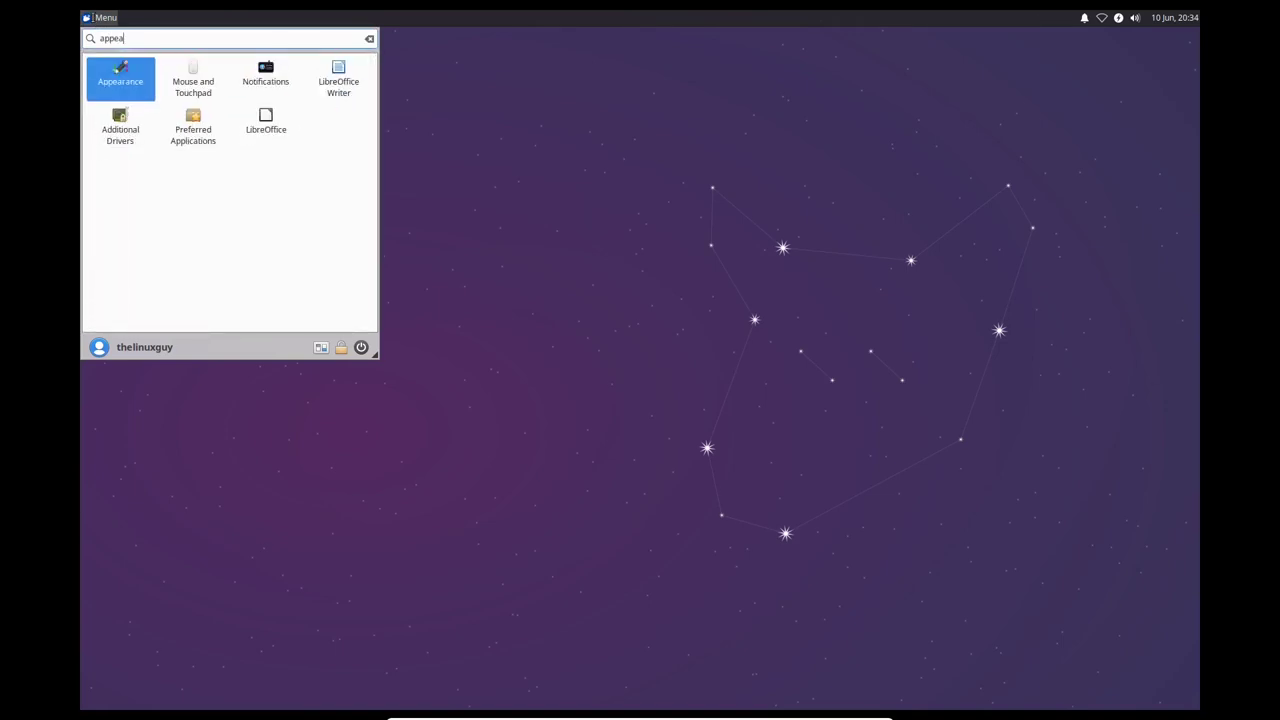
pyautogui.click(120, 84)
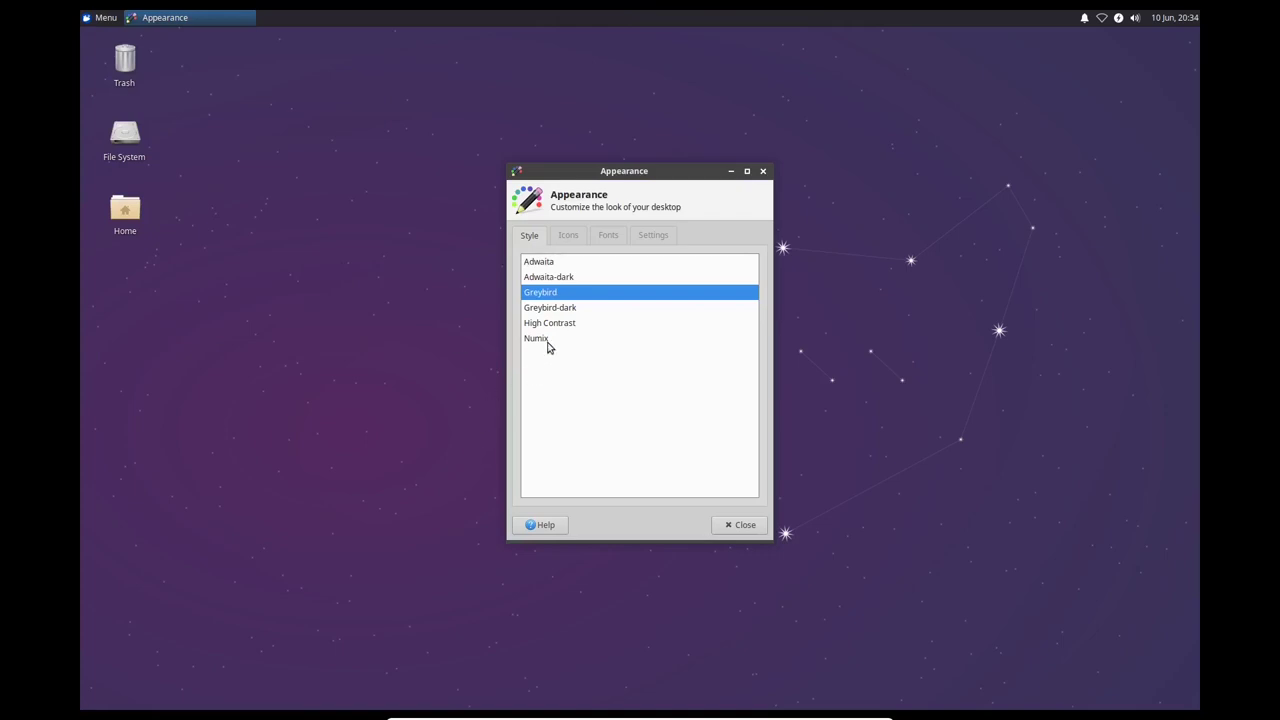
pyautogui.click(548, 344)
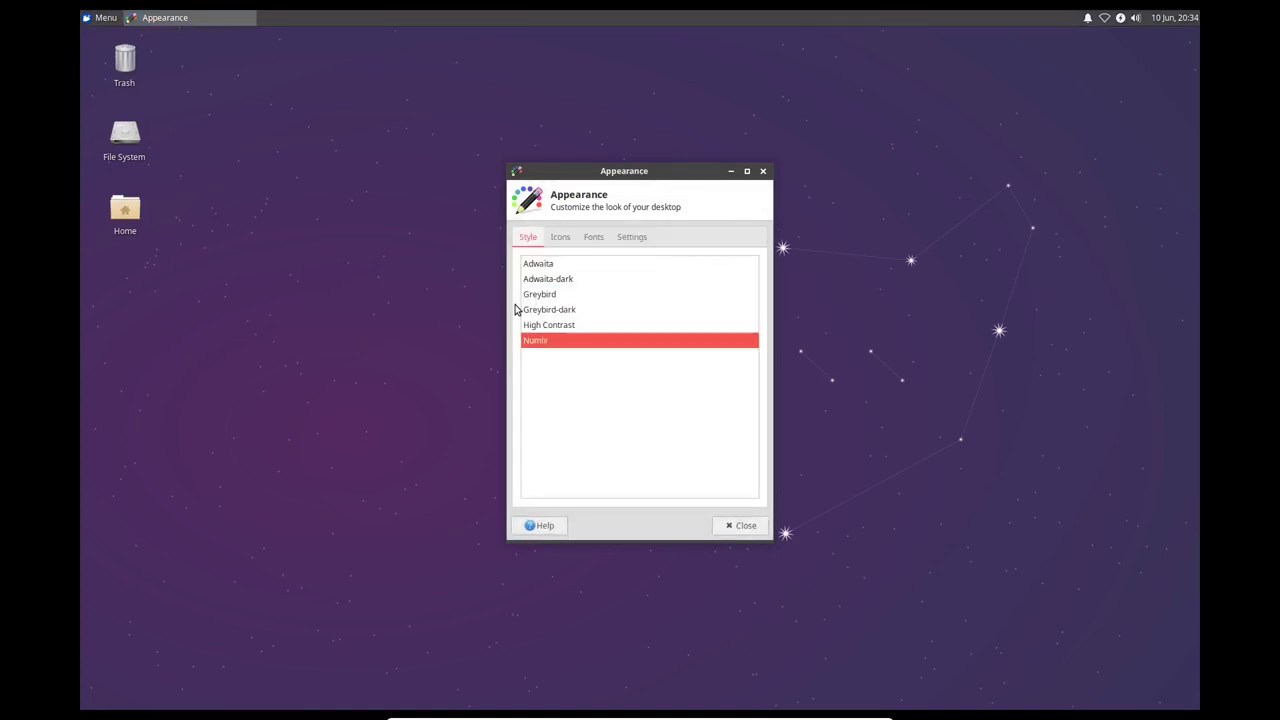
pyautogui.click(554, 245)
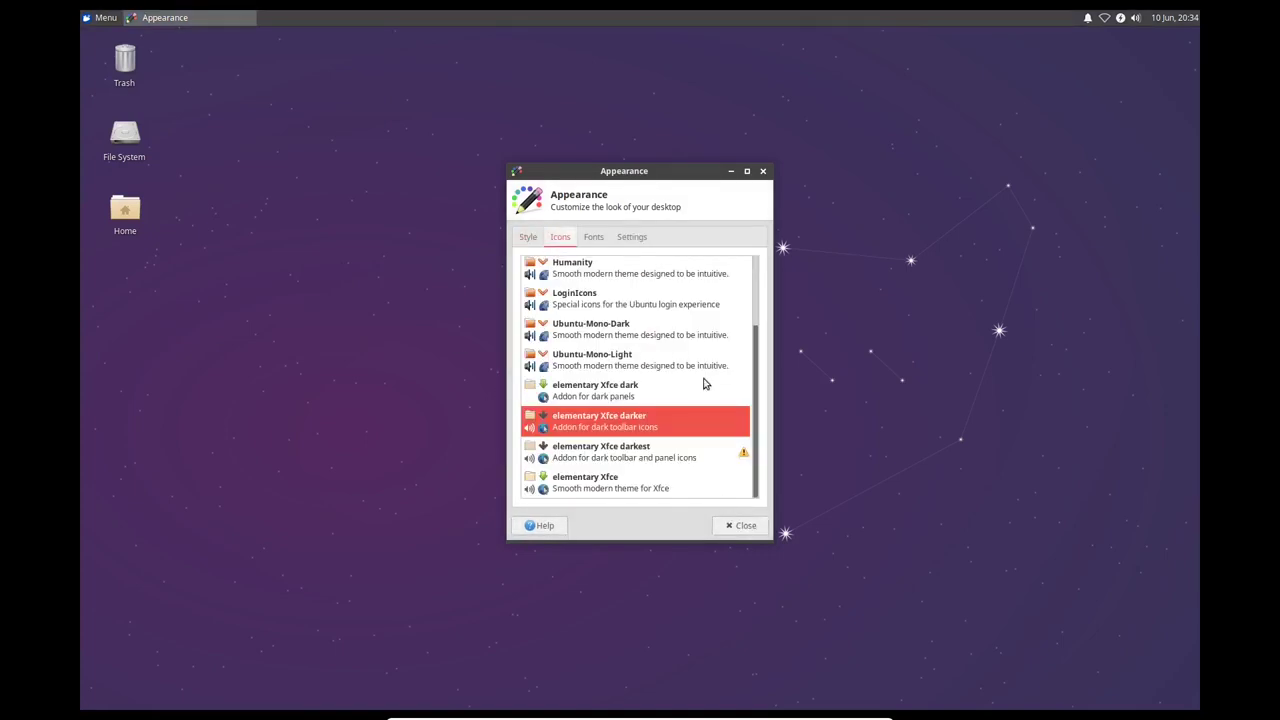
pyautogui.scroll(2, 695, 323)
pyautogui.scroll(-3, 698, 320)
pyautogui.click(593, 237)
pyautogui.click(528, 237)
# Close the appearance settings, then open and dismiss the desktop context menu and application menu.
pyautogui.click(732, 526)
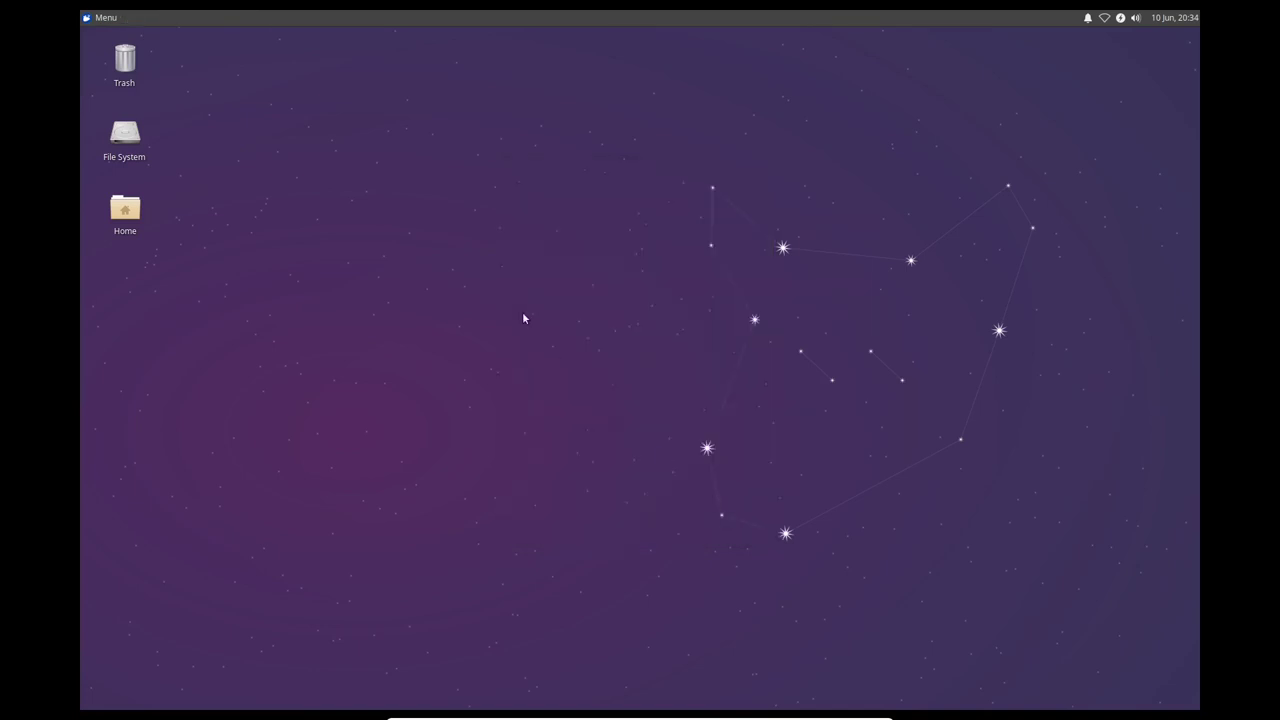
pyautogui.rightClick(464, 215)
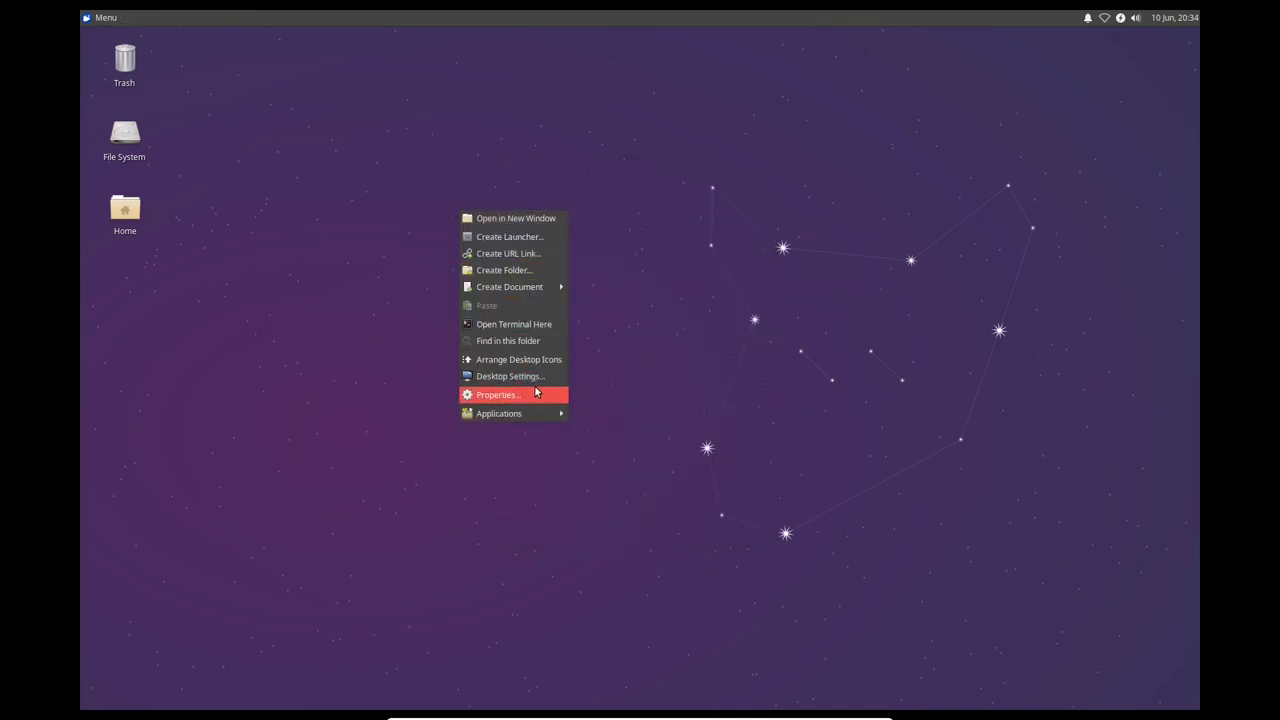
pyautogui.click(242, 105)
pyautogui.click(118, 19)
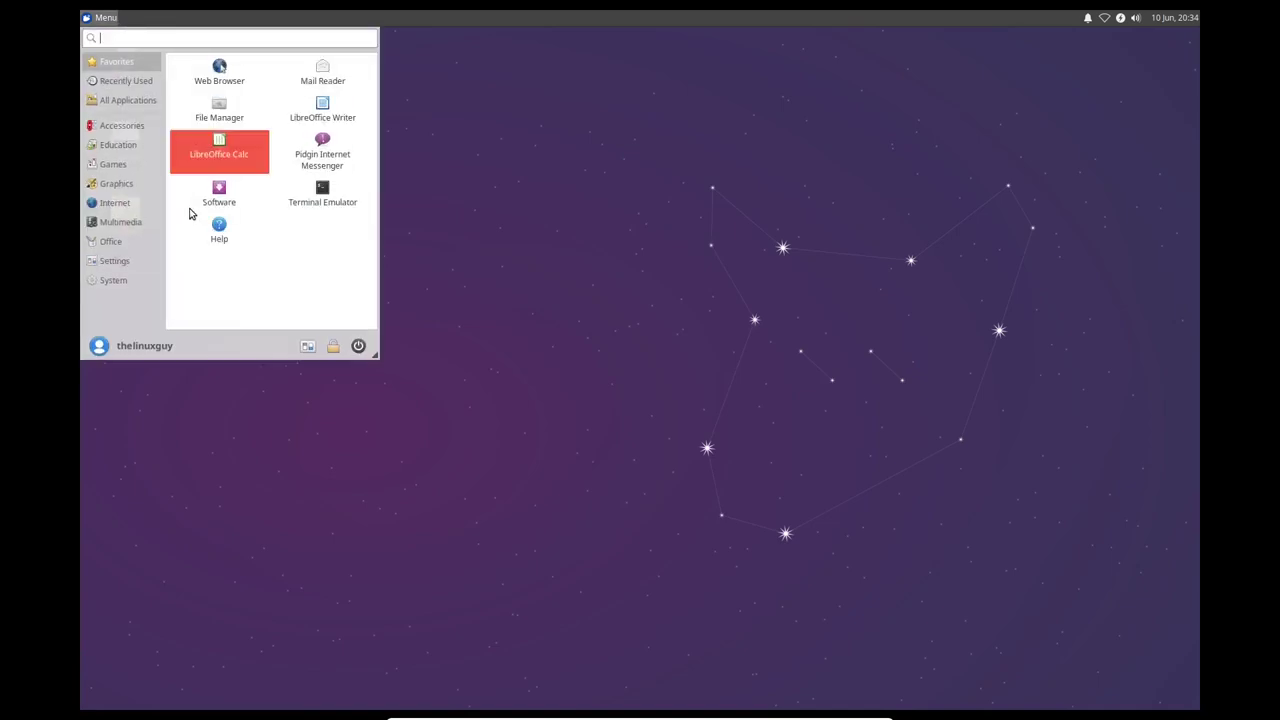
pyautogui.click(520, 240)
pyautogui.rightClick(478, 158)
pyautogui.click(592, 207)
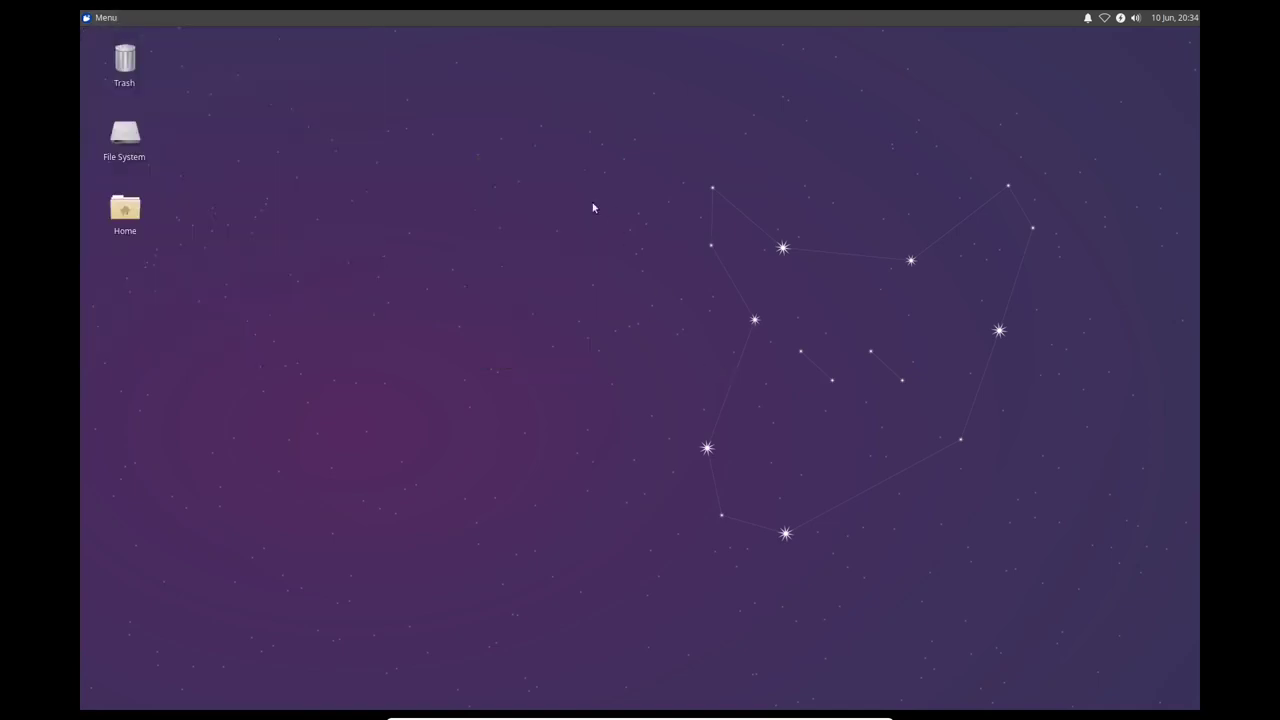
# In the Whisker Menu, browse Internet, Graphics, Games, Education and Accessories, return to Favorites, and launch Terminal Emulator.
pyautogui.click(96, 19)
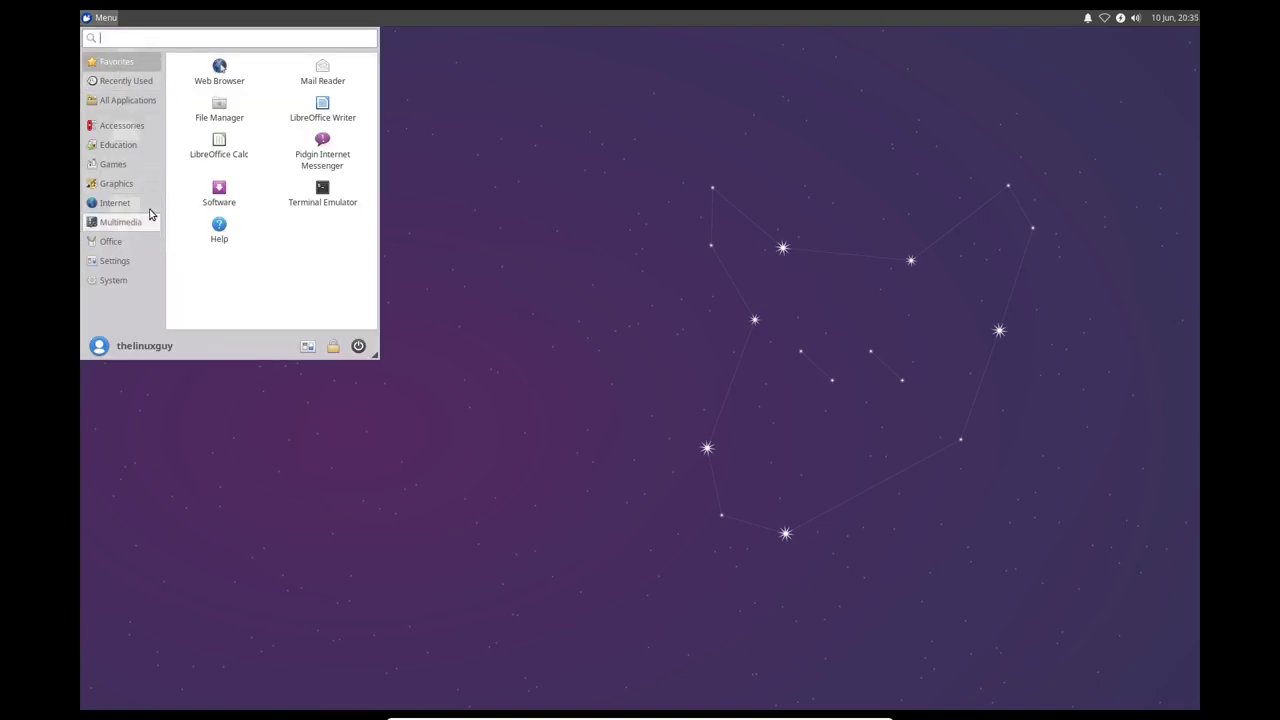
pyautogui.click(140, 204)
pyautogui.click(125, 184)
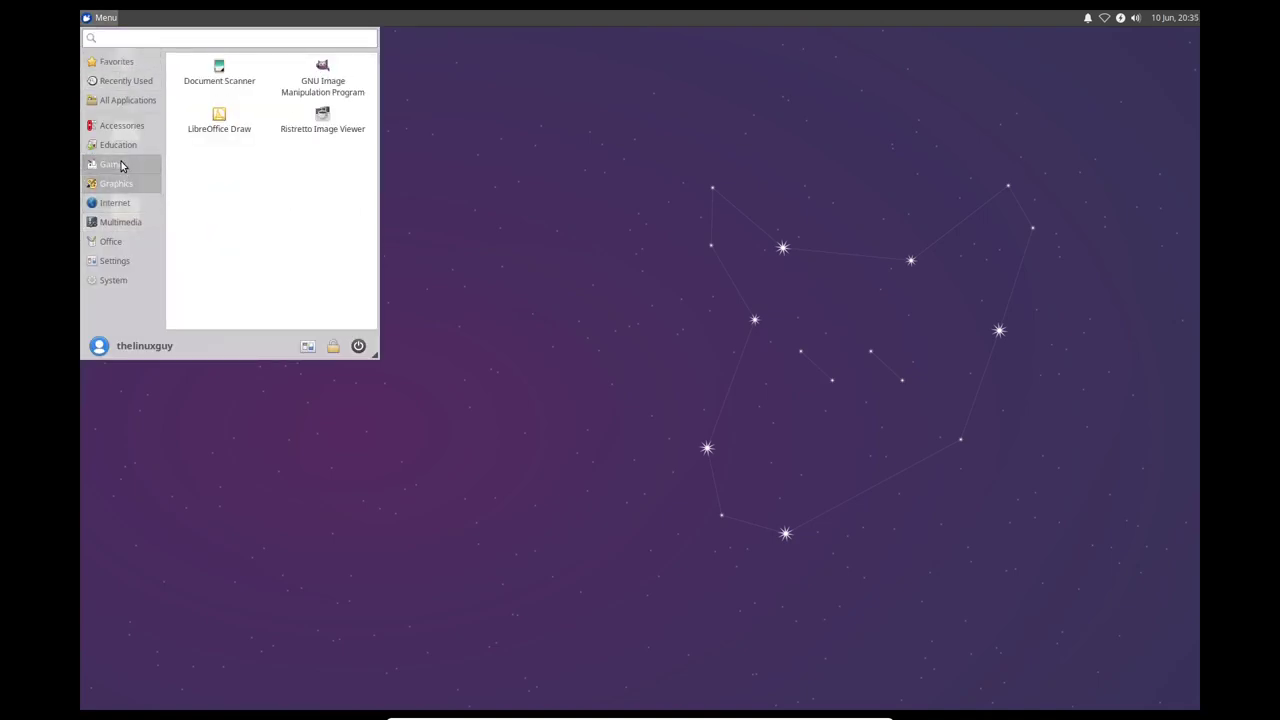
pyautogui.click(121, 164)
pyautogui.click(118, 145)
pyautogui.click(121, 125)
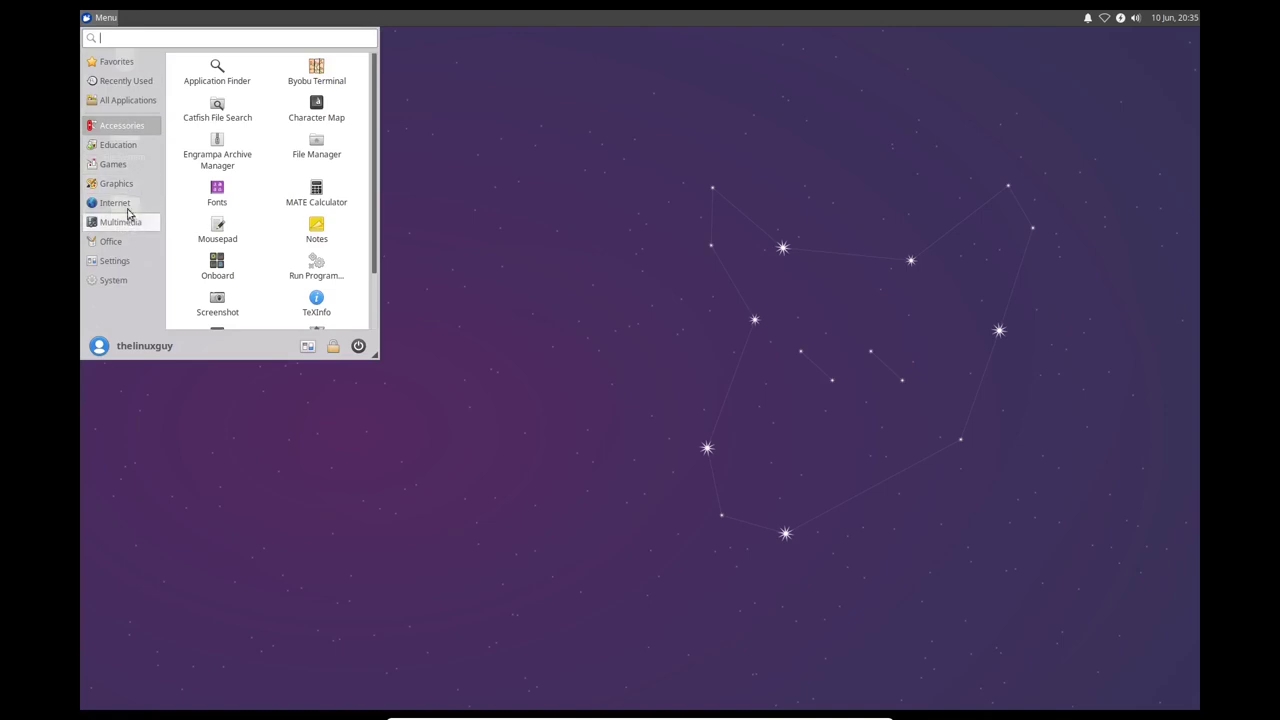
pyautogui.click(115, 62)
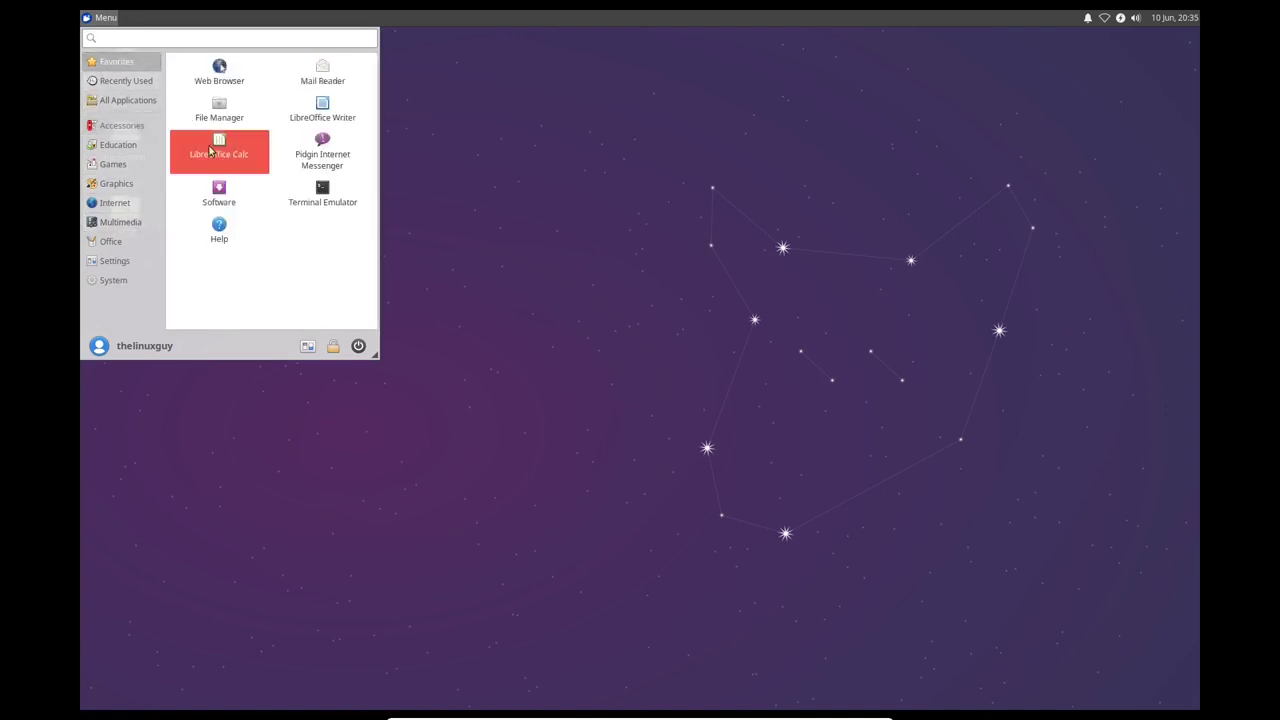
pyautogui.click(322, 196)
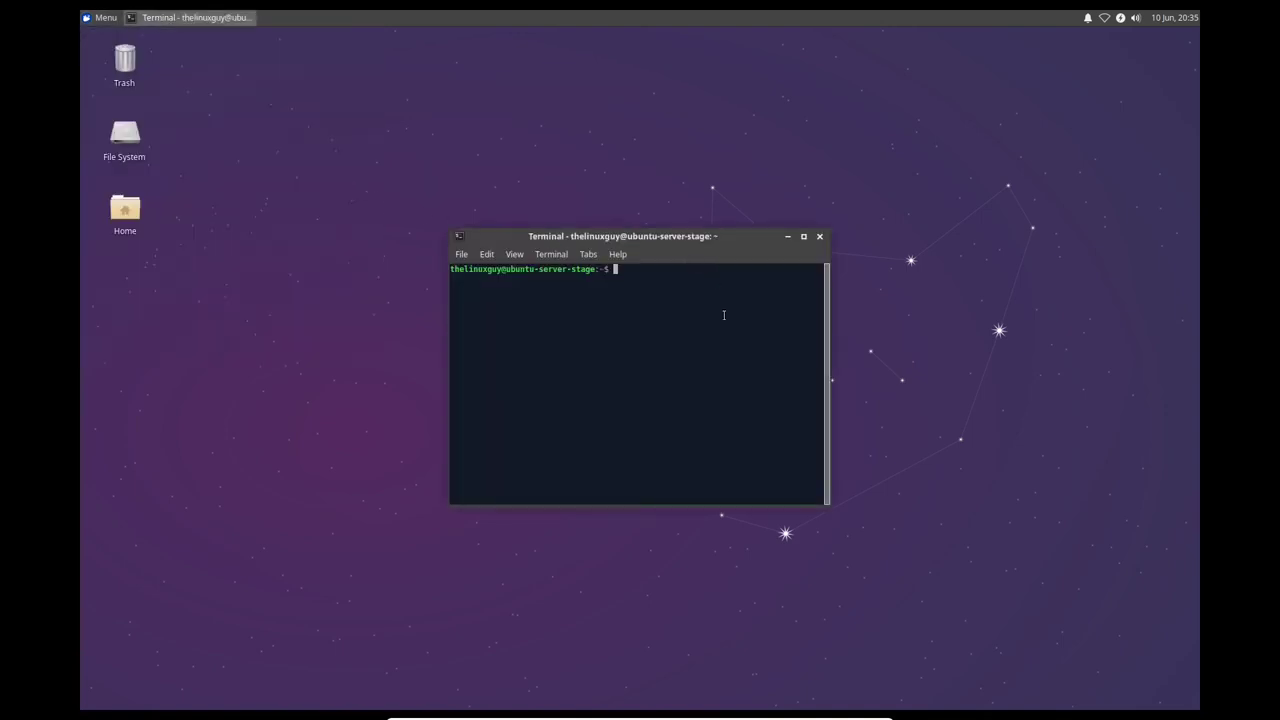
# Run 'sudo systemctl status sshd' with the sudo password, quit the pager, and move the terminal up-left.
pyautogui.write('sudo systemctl status sshd')
pyautogui.press('Return')
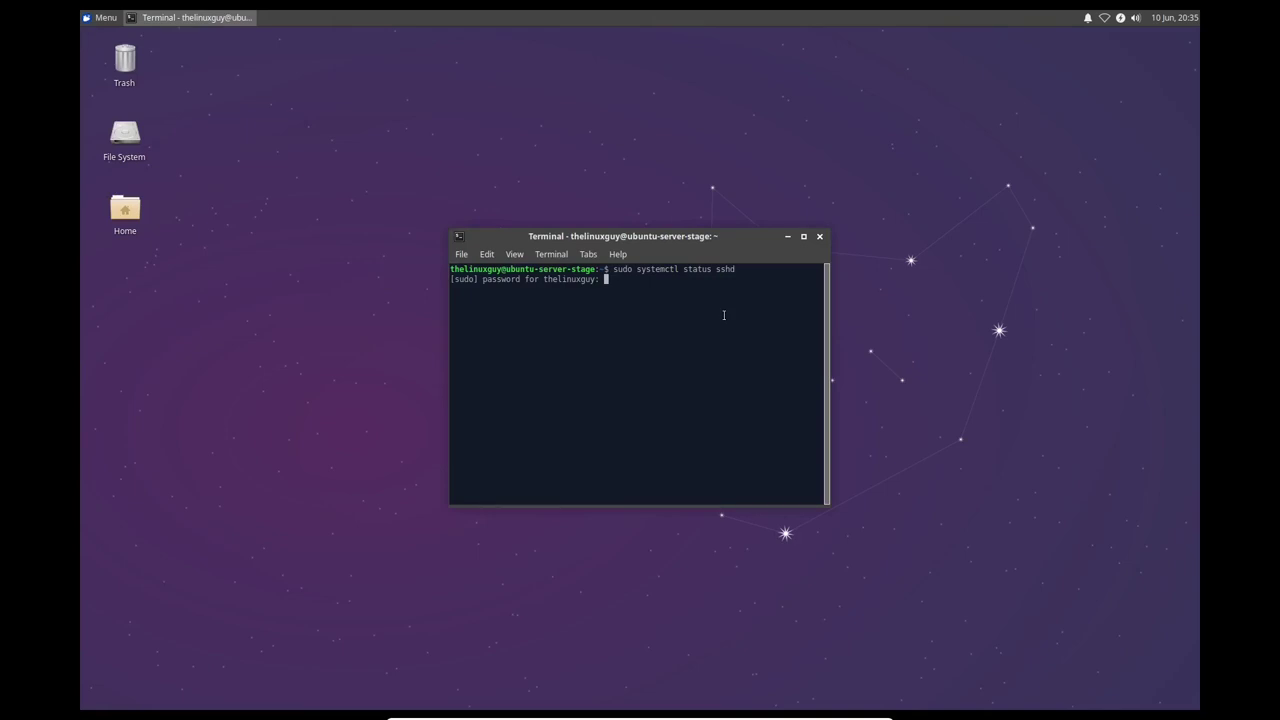
pyautogui.press('Return')
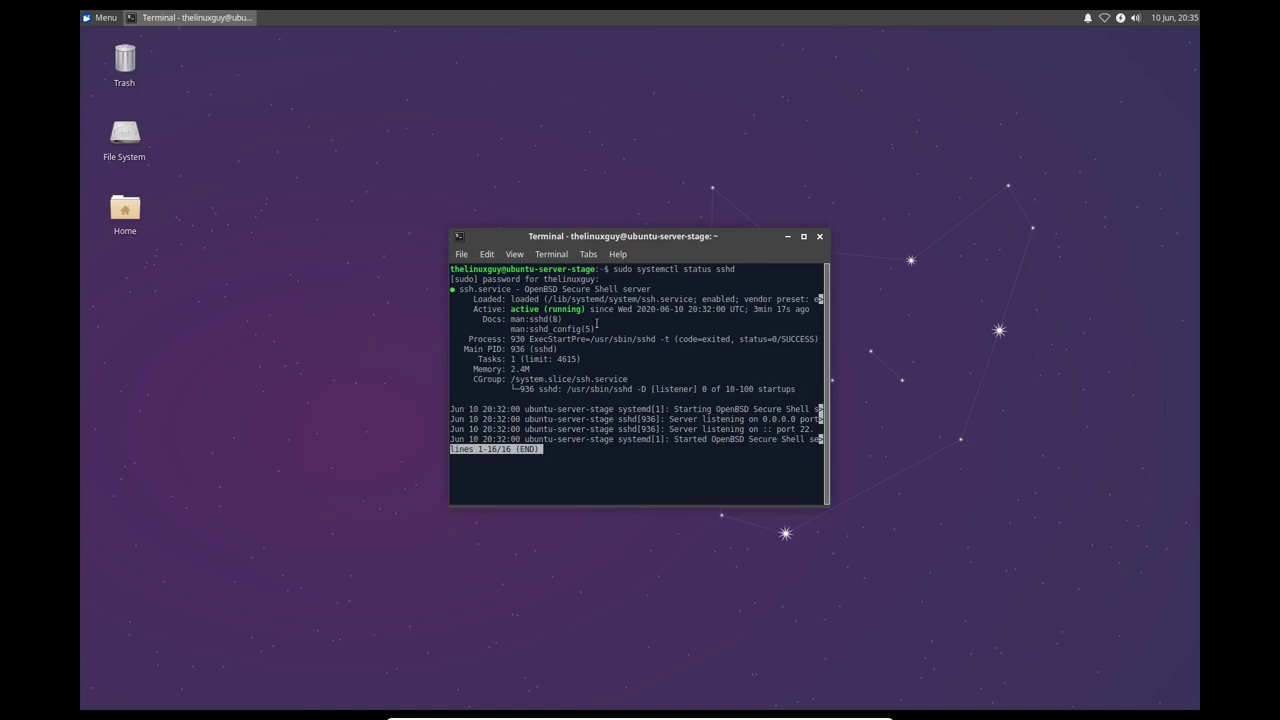
pyautogui.press('q')
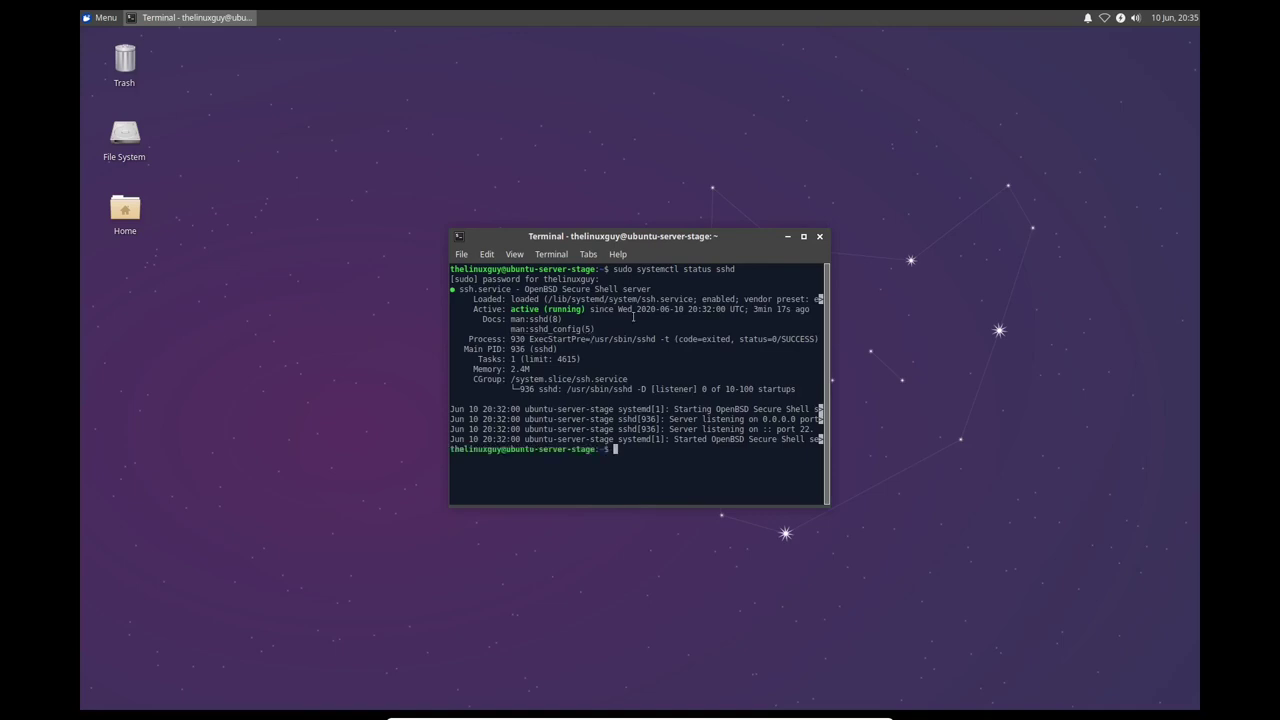
pyautogui.moveTo(699, 236); pyautogui.dragTo(564, 83)
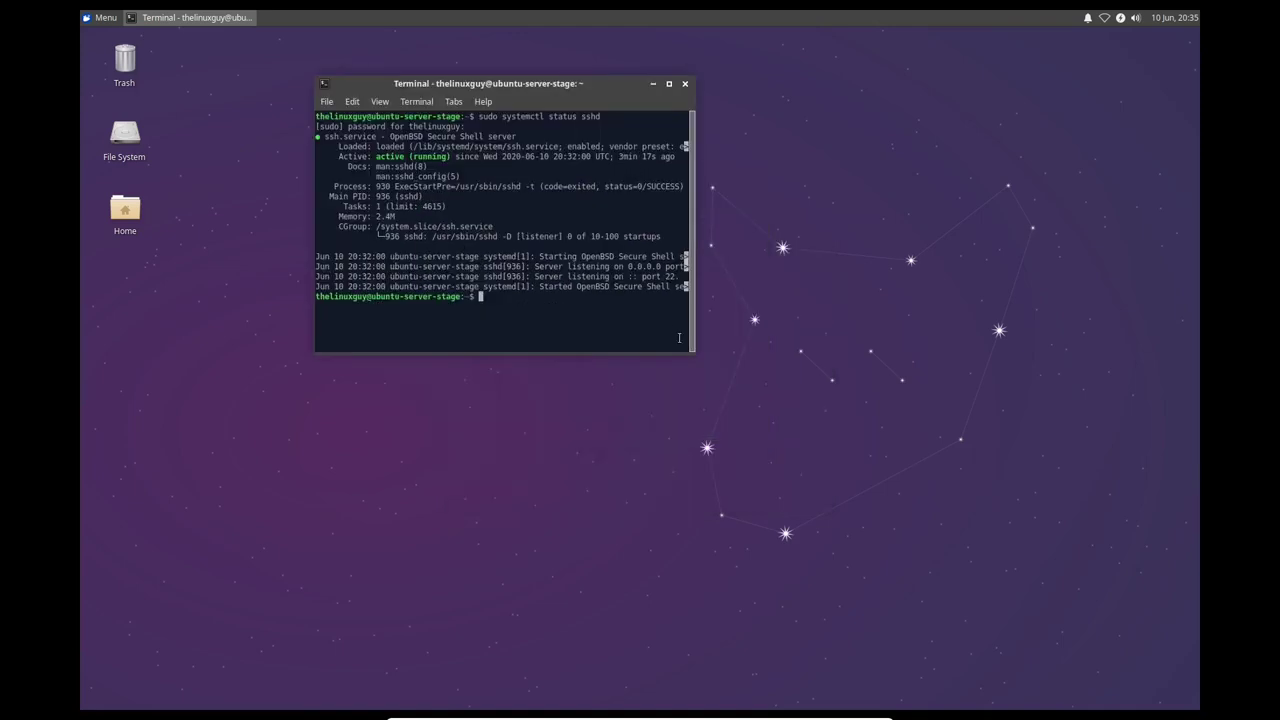
# Drag the terminal's corner to enlarge it, then shift the window lower and to the left.
pyautogui.moveTo(695, 351); pyautogui.dragTo(866, 462)
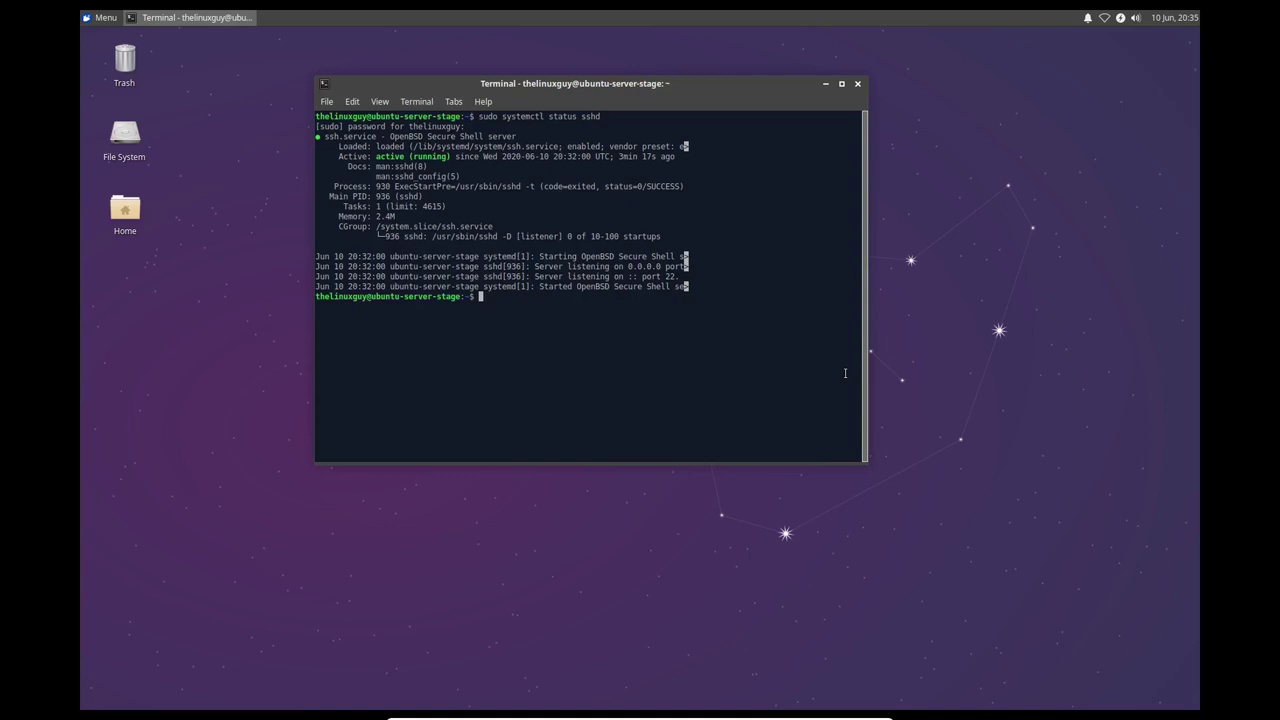
pyautogui.moveTo(656, 83); pyautogui.dragTo(607, 129)
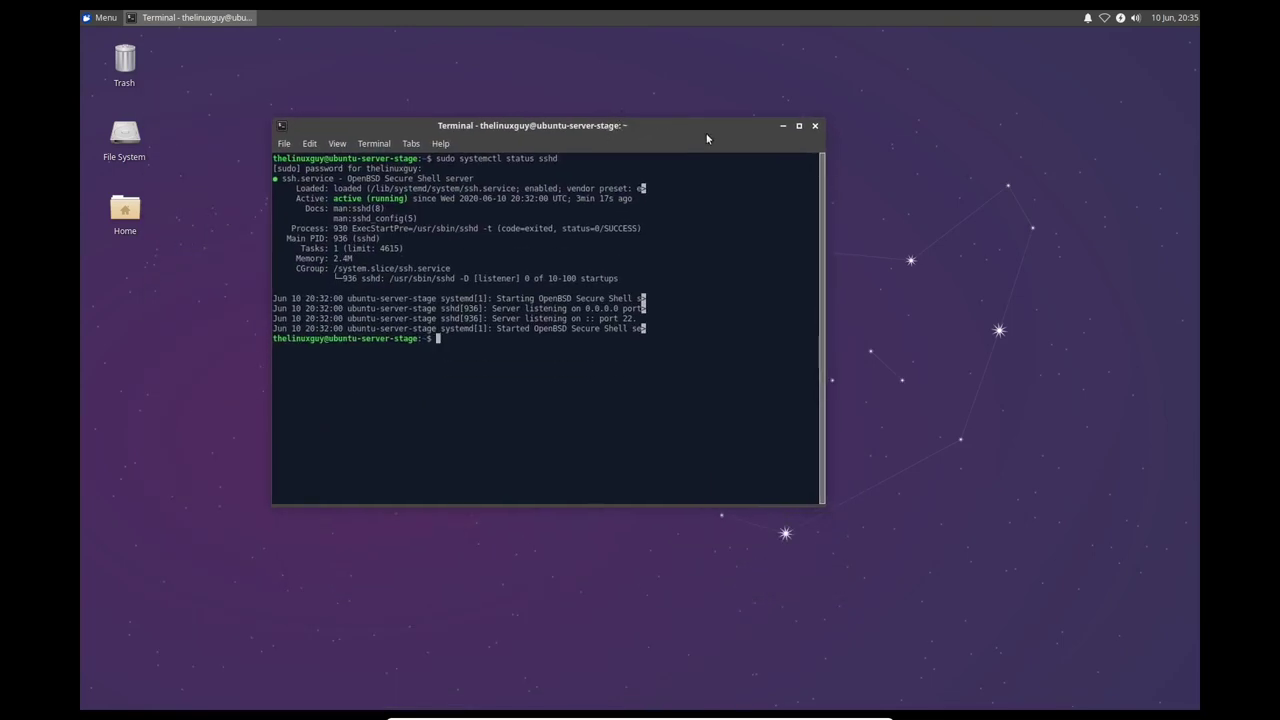
# Close the sshd terminal, search 'system' in the Whisker Menu, launch Htop, and move its window up-left.
pyautogui.click(817, 129)
pyautogui.click(100, 17)
pyautogui.write('system')
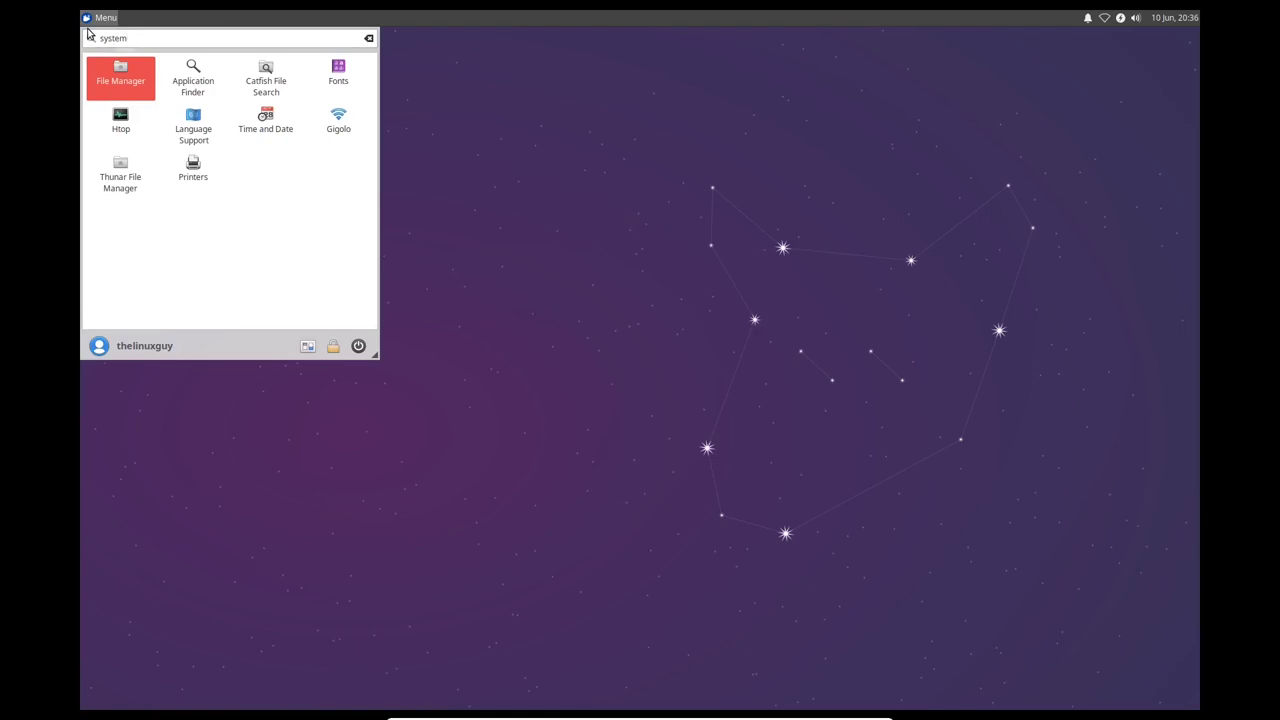
pyautogui.click(120, 122)
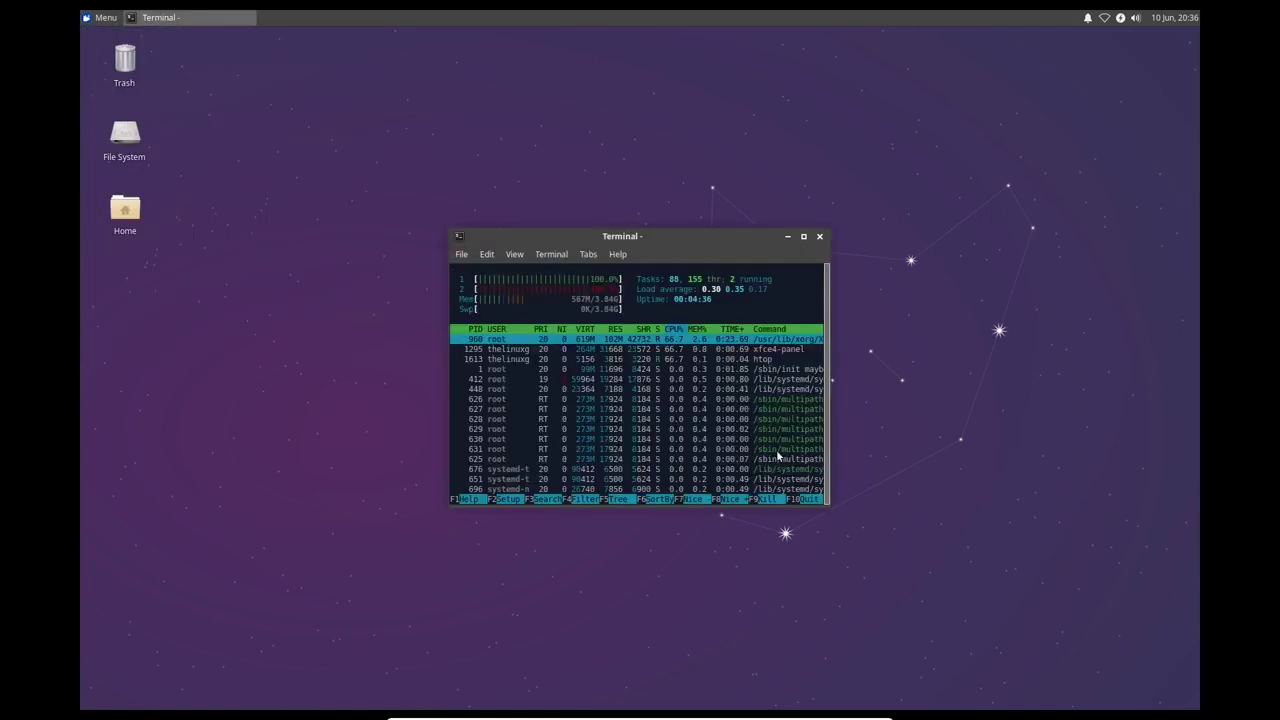
pyautogui.moveTo(748, 240); pyautogui.dragTo(694, 161)
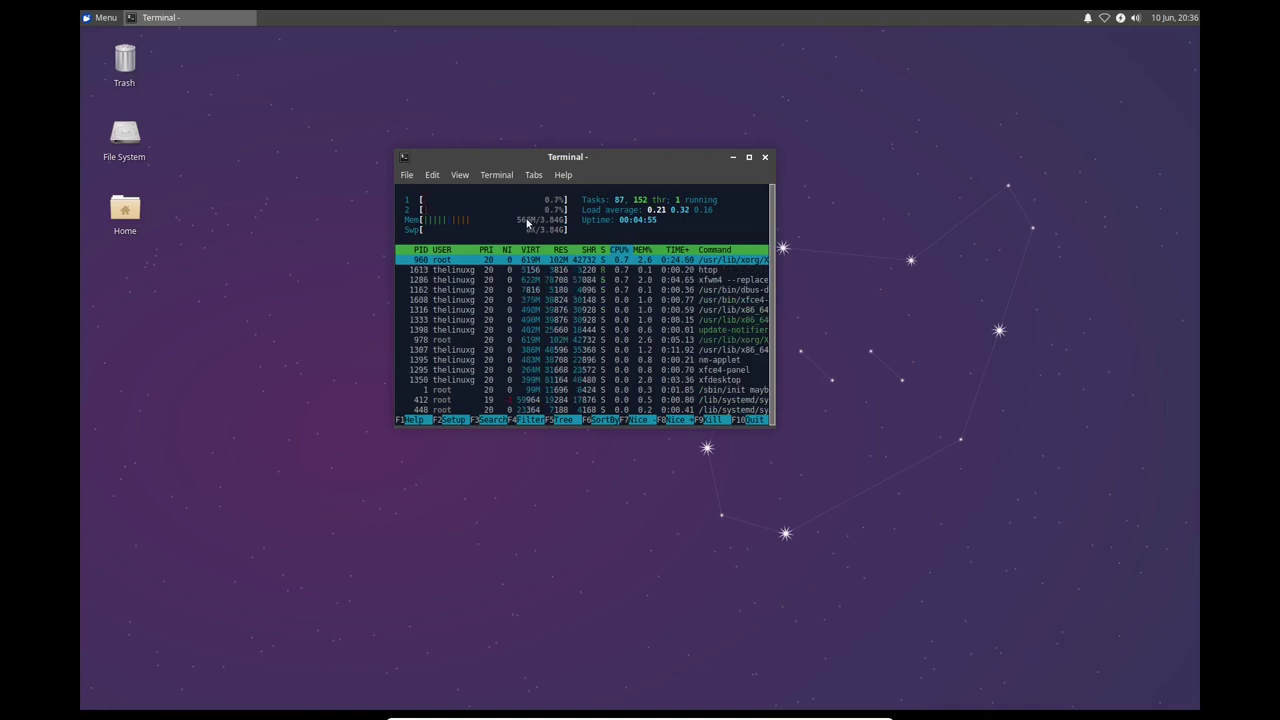
# Quit htop with q so its terminal window closes.
pyautogui.press('q')
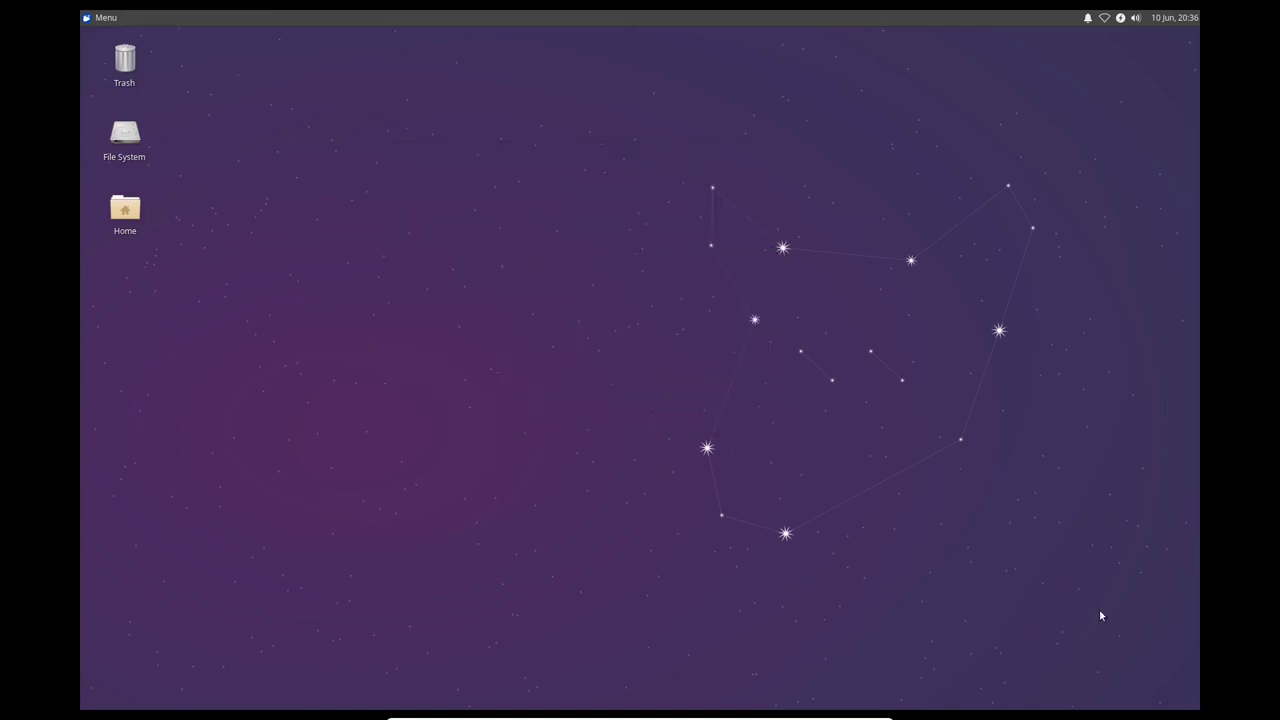